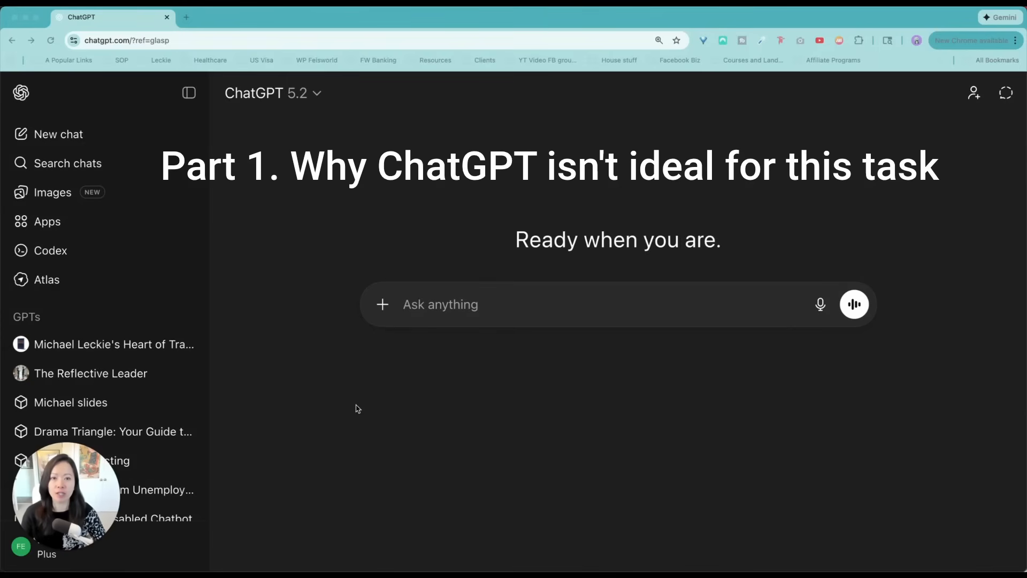
Preview the painting Tang (new) Empress Dou.png from the Tang folder and attach it to the new ChatGPT message
left_click(8, 575)
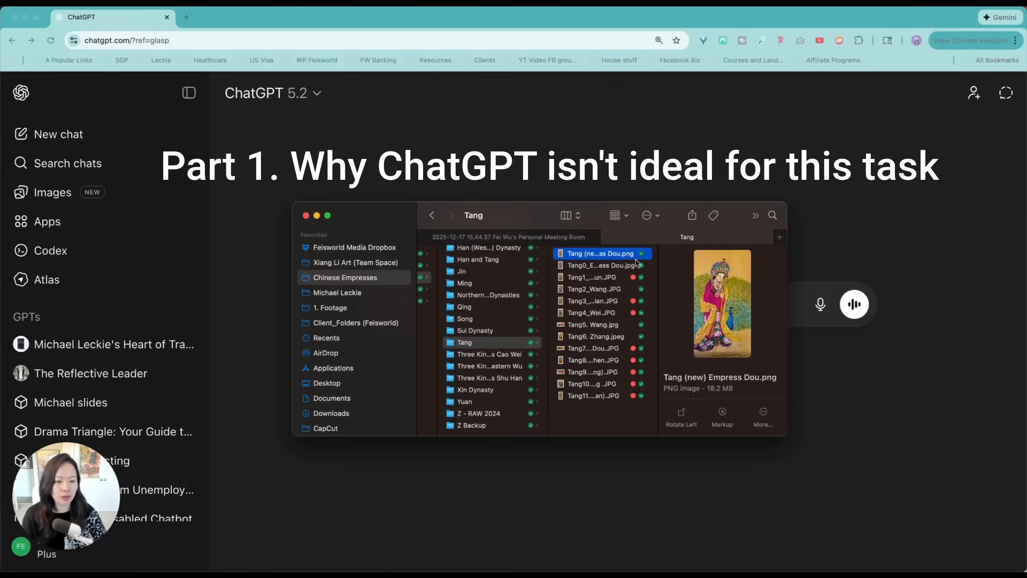
key("space")
left_click_drag(843, 27, 830, 27)
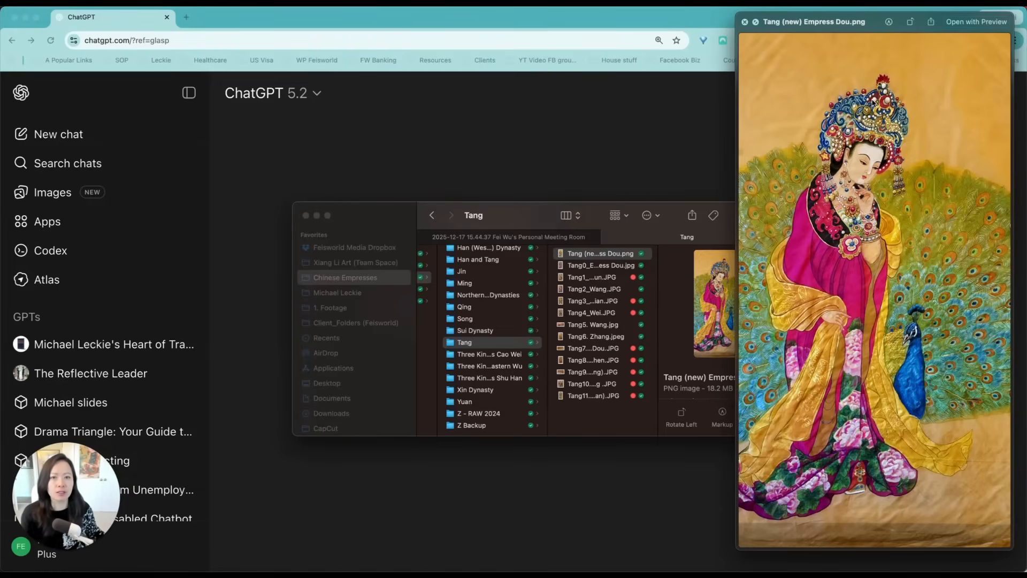
left_click_drag(729, 143, 392, 331)
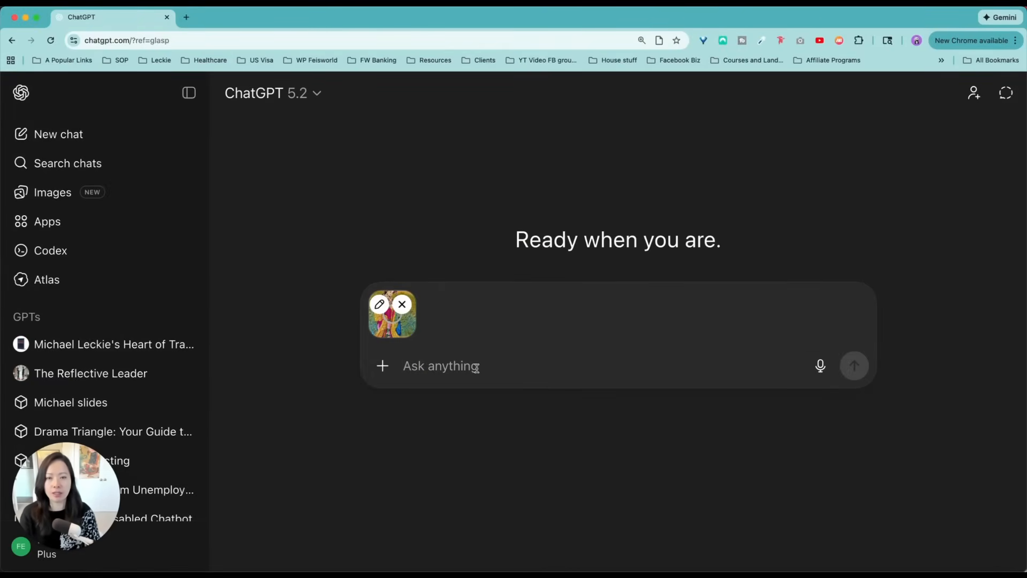
Send the prompt "Please turn this painting into a black and white outline for coloring book"
type("Please tu")
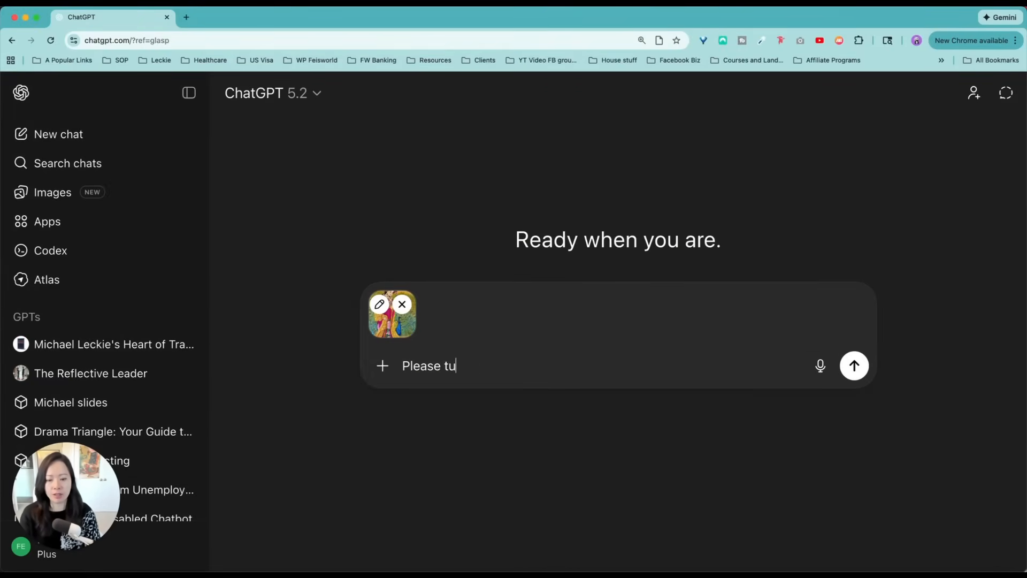
type("rn this painti")
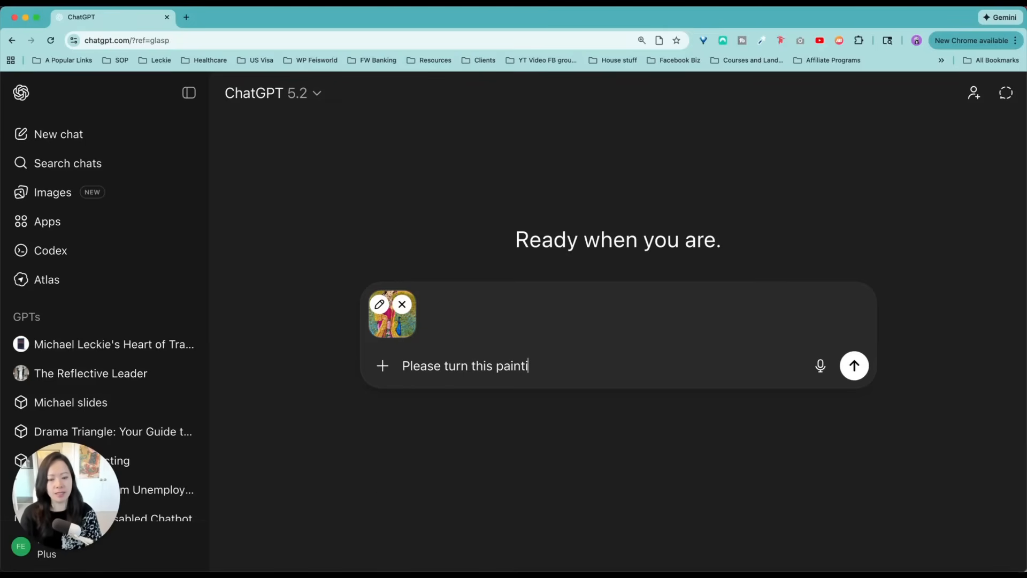
type("ng into a black and white")
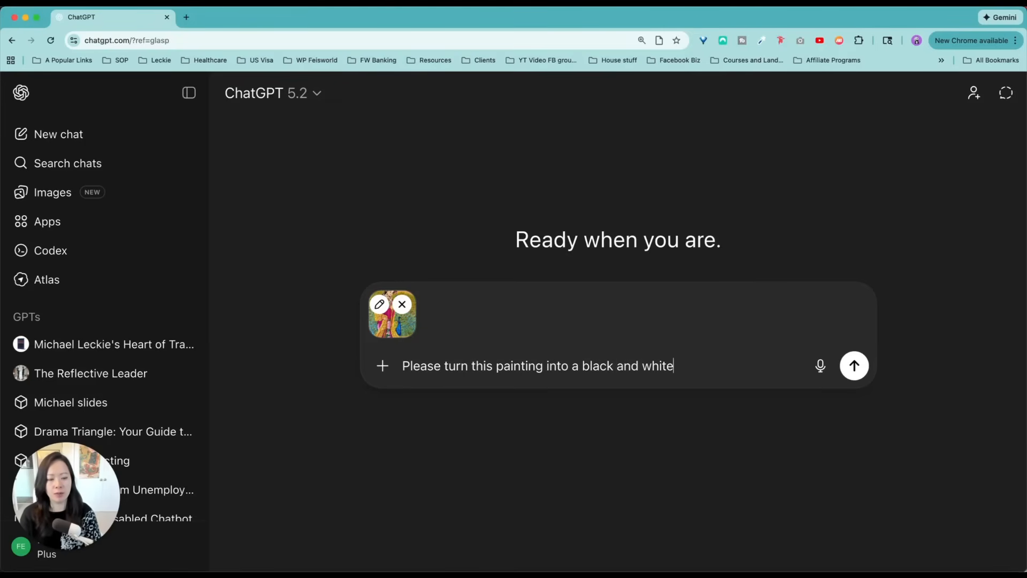
type(" outline for colorin")
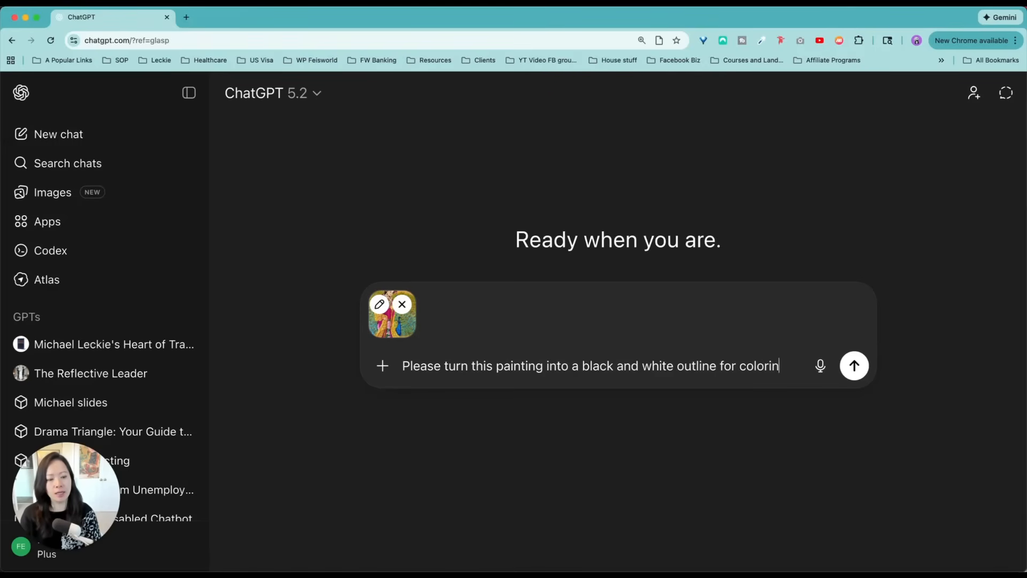
type("g book")
key("Return")
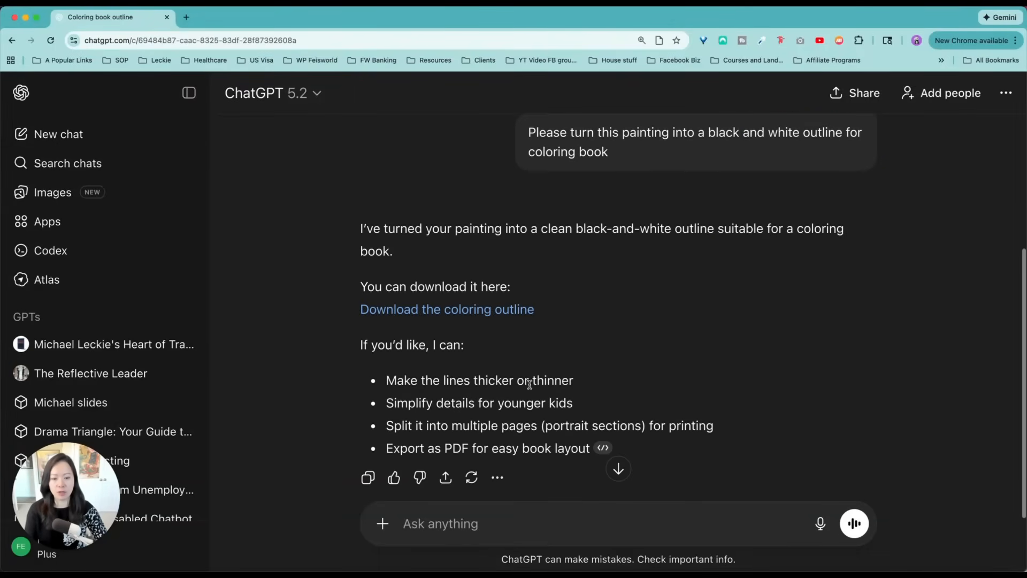
Download the coloring outline from ChatGPT's reply and open the downloaded image
scroll(541, 379, "down", 1)
left_click(523, 290)
left_click(840, 57)
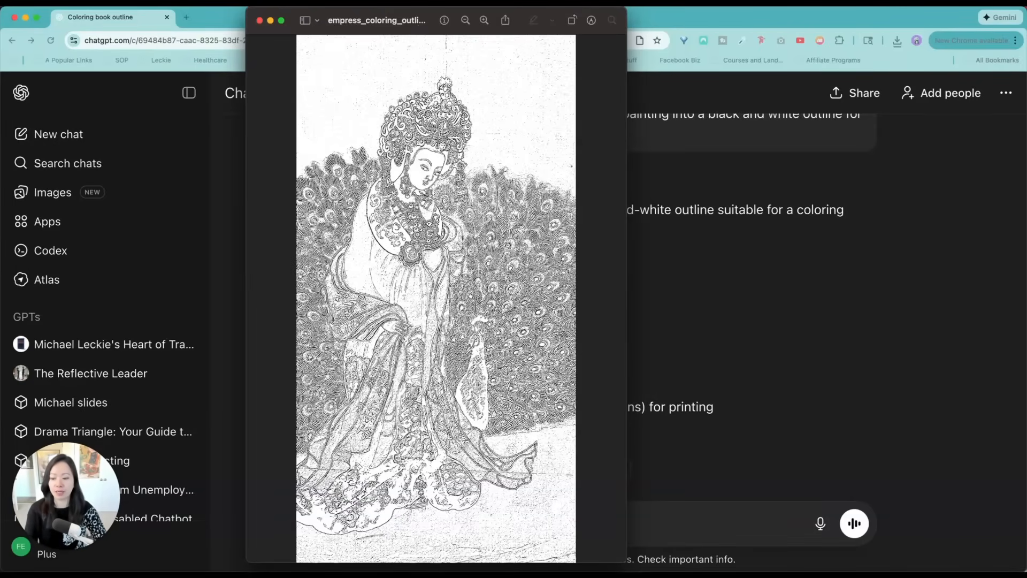
Preview the original Empress Dou painting beside the downloaded outline to compare them, and return to the chat
key("super+Tab")
left_click(729, 143)
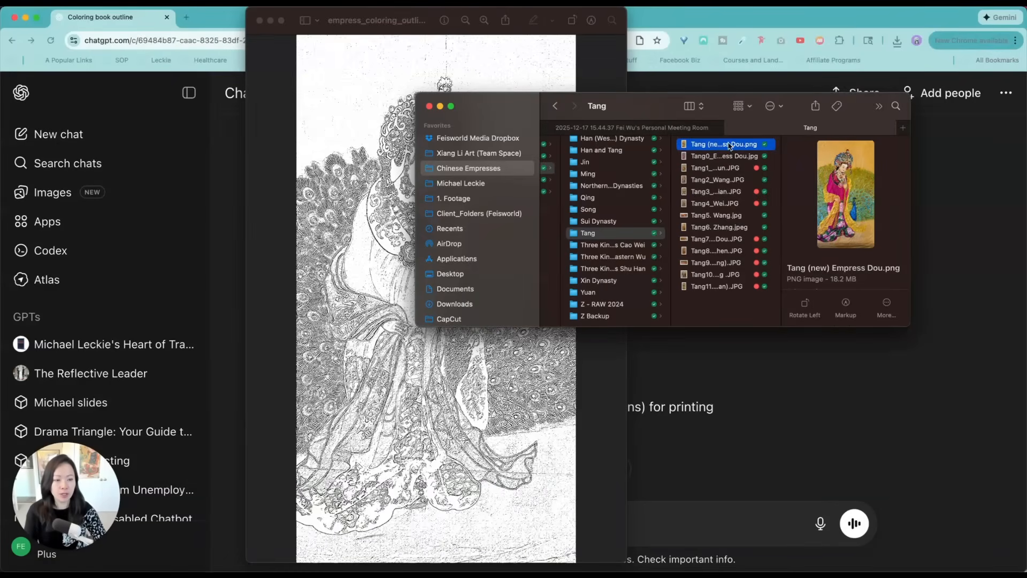
key("space")
left_click_drag(496, 111, 734, 369)
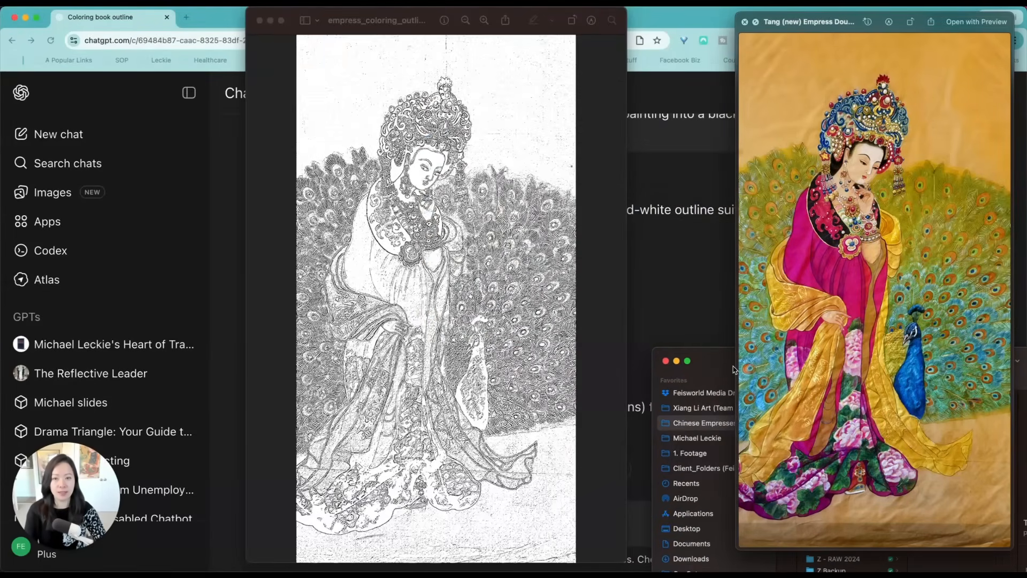
key("space")
left_click(706, 279)
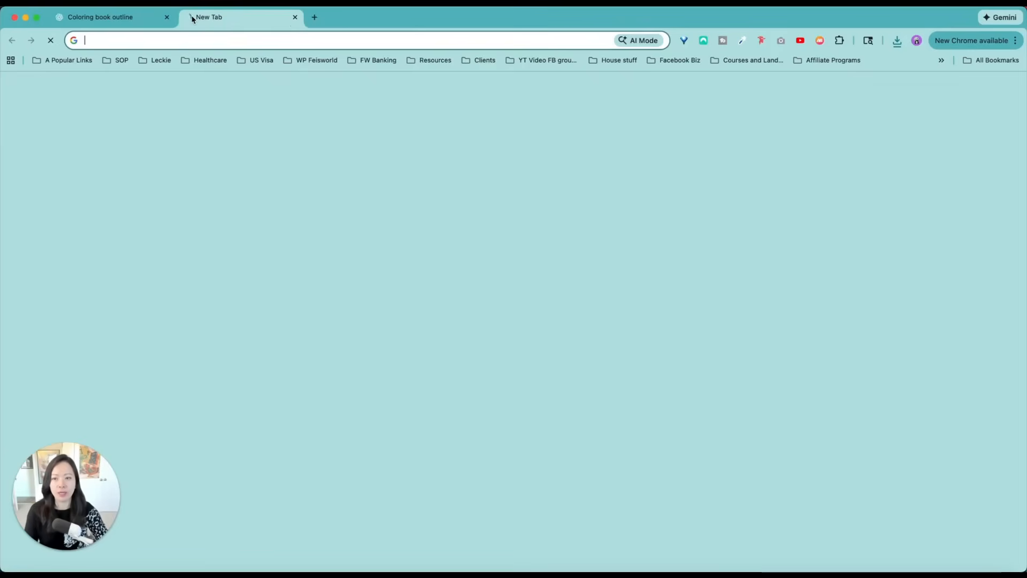
Open Adobe Firefly in a new browser tab and create a new image there
left_click(187, 17)
type("firefly.adobe.com/?media=featured")
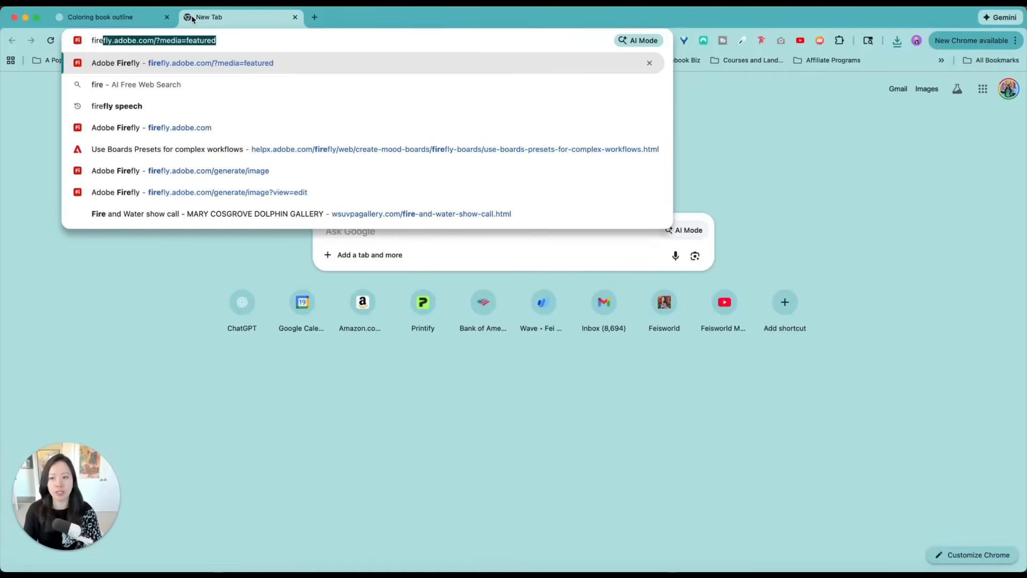
key("Return")
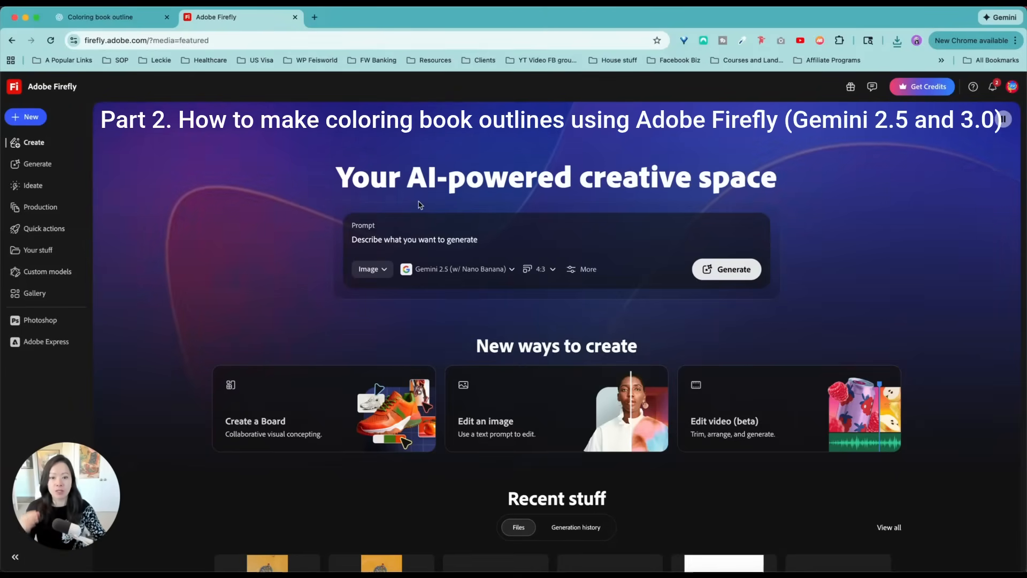
left_click(449, 239)
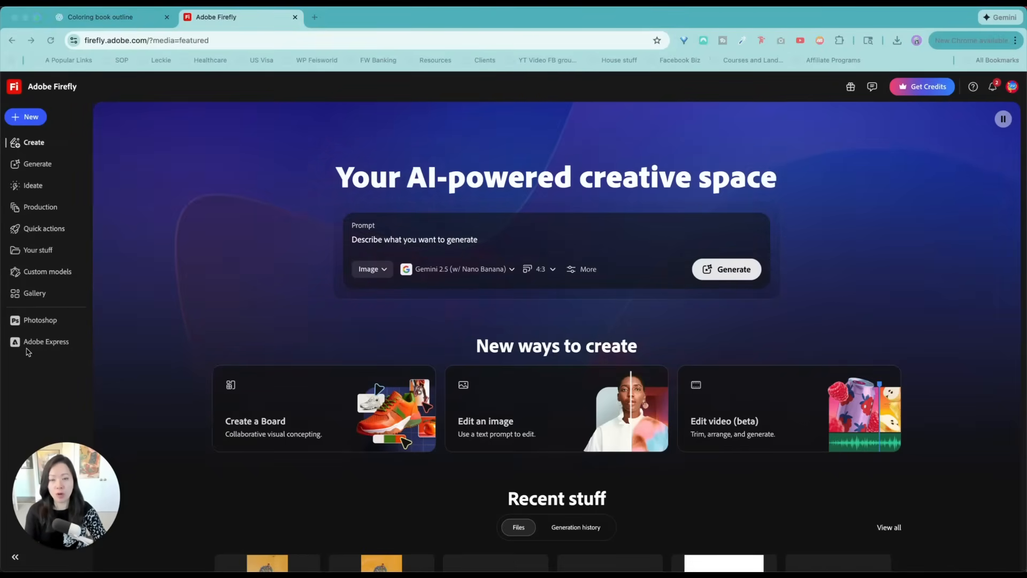
left_click(24, 117)
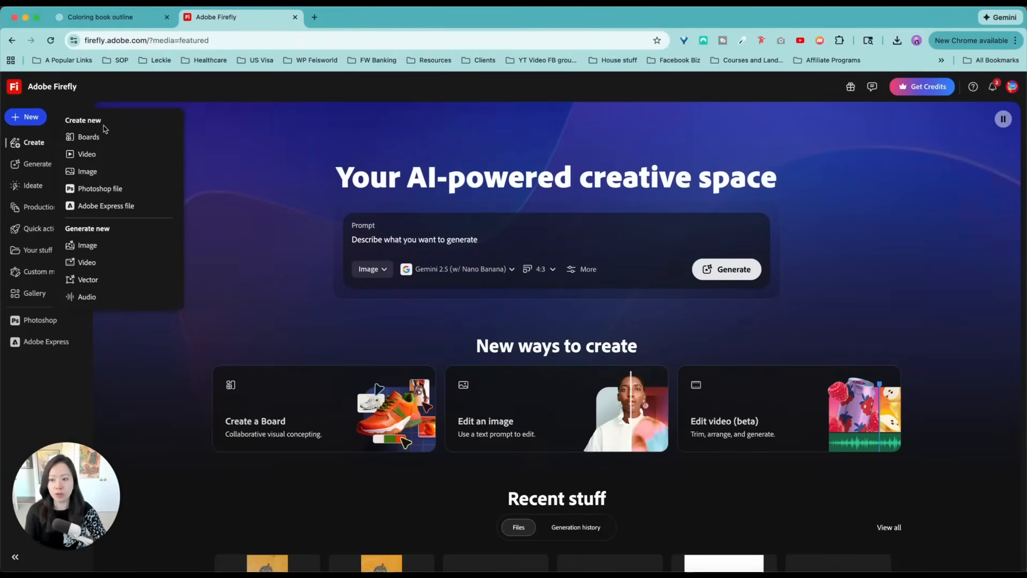
left_click(99, 172)
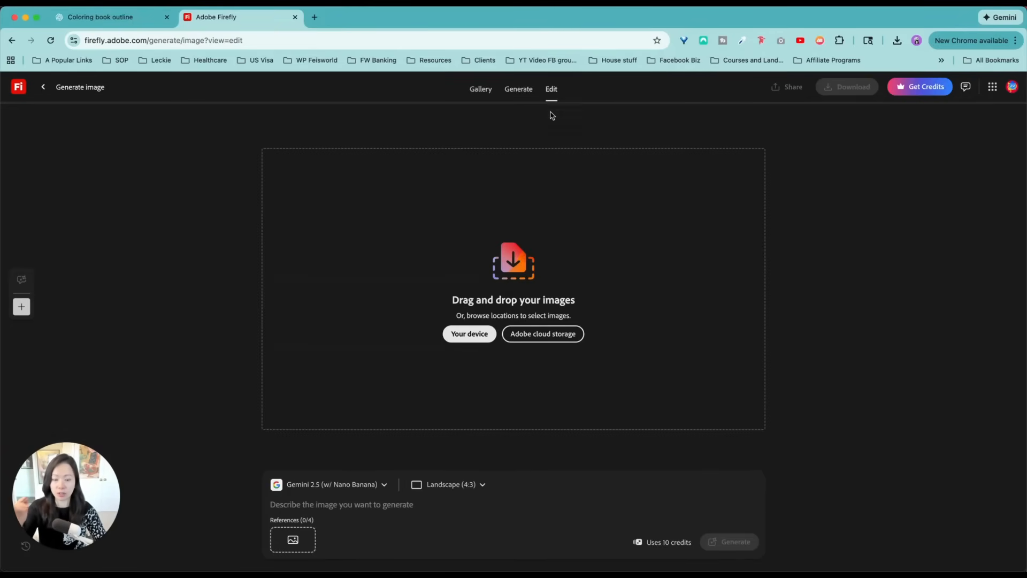
Add Tang (new) Empress Dou.png as the reference image and keep Gemini 2.5 (w/ Nano Banana) as the model
left_click(58, 574)
left_click_drag(935, 399, 297, 545)
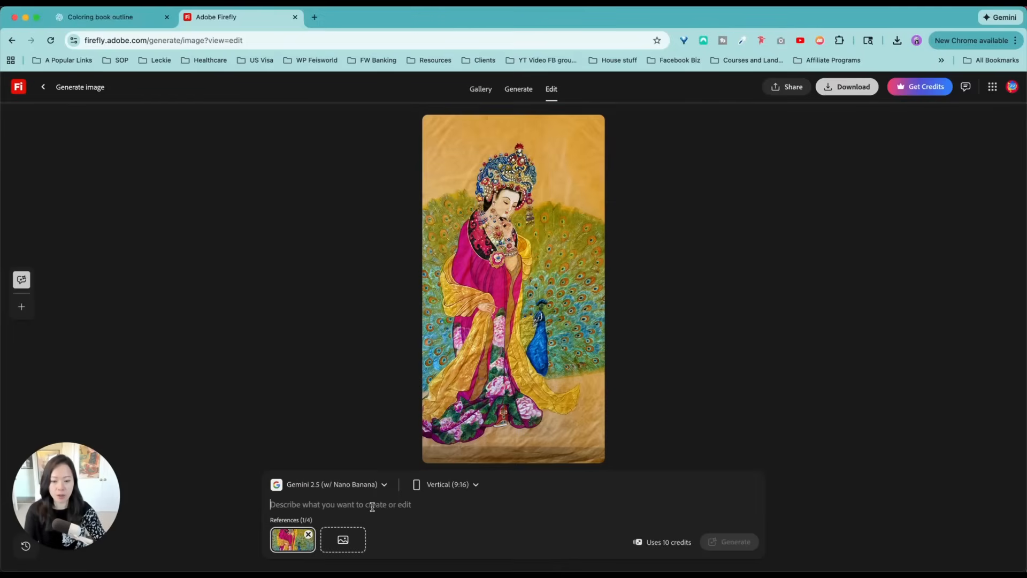
left_click(374, 485)
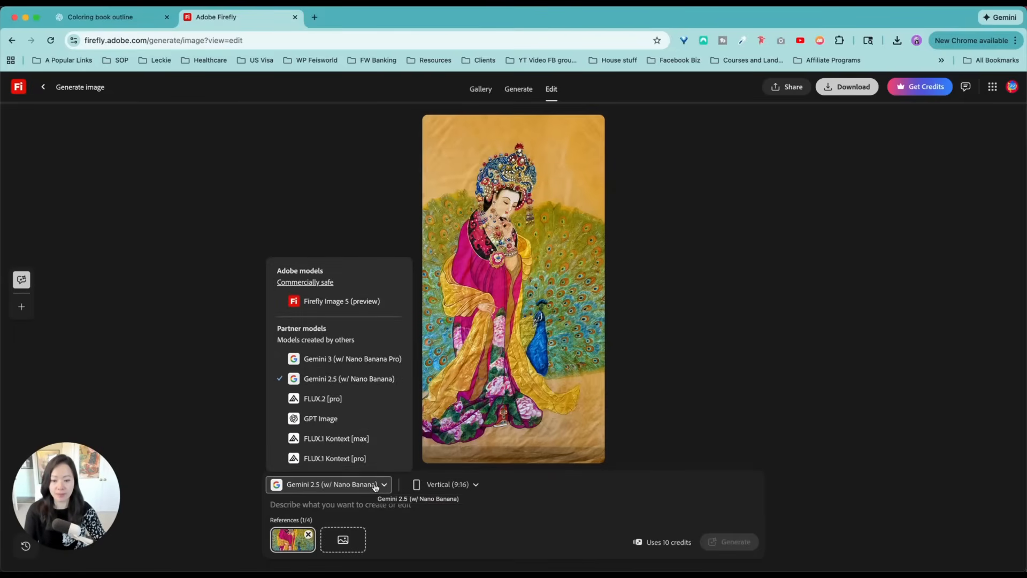
left_click(382, 384)
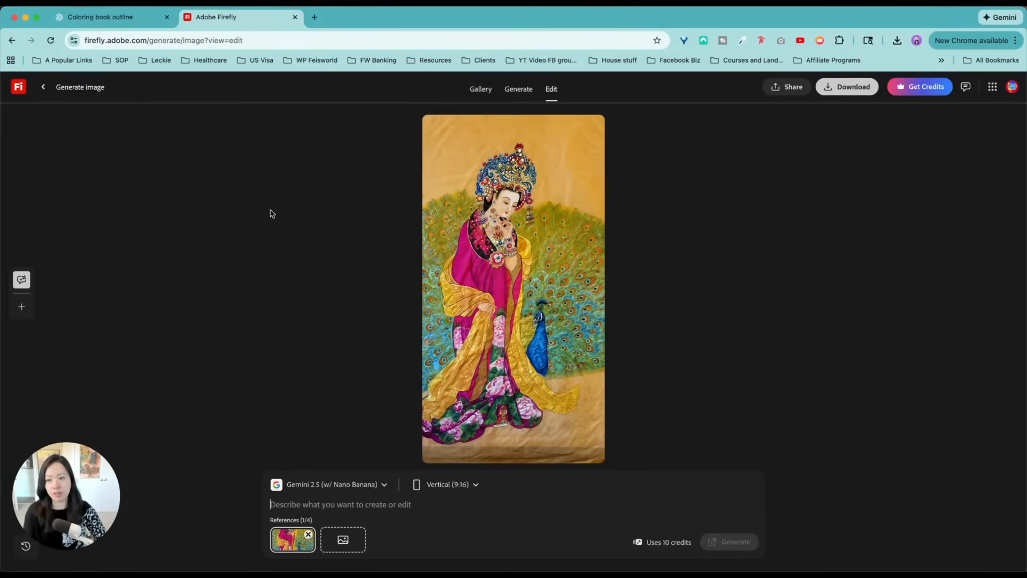
Copy the coloring book prompt from the ChatGPT conversation and use it in Firefly to generate the outline
left_click(110, 17)
scroll(710, 206, "up", 2)
triple_click(607, 153)
left_click(213, 18)
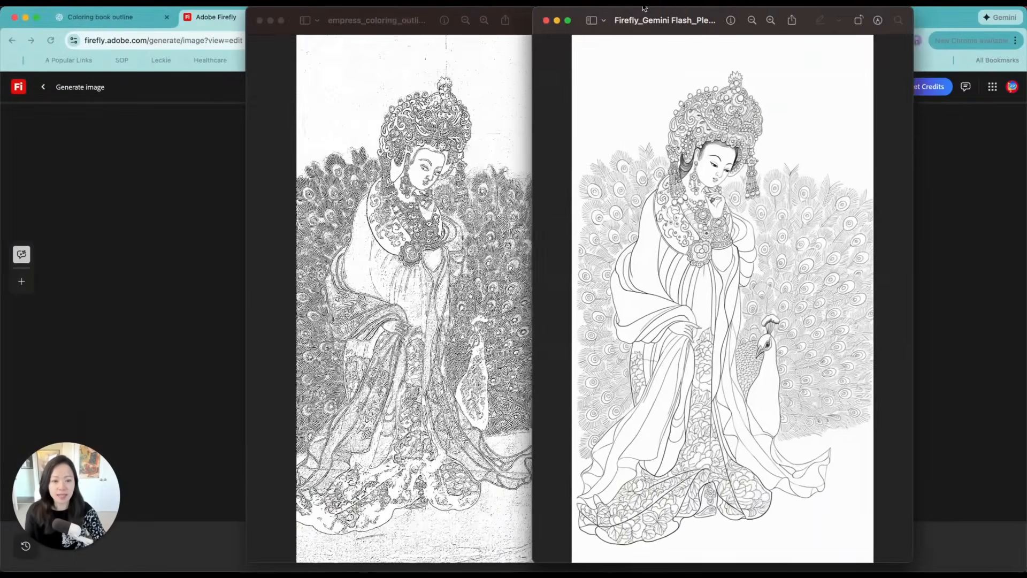
Place the ChatGPT outline and the Firefly Gemini 2.5 outline side by side and examine the Firefly version's line quality
left_click_drag(643, 7, 663, 8)
left_click_drag(394, 21, 299, 20)
mouse_move(586, 13)
left_mouse_down()
mouse_move(547, 10)
mouse_move(568, 8)
left_mouse_up()
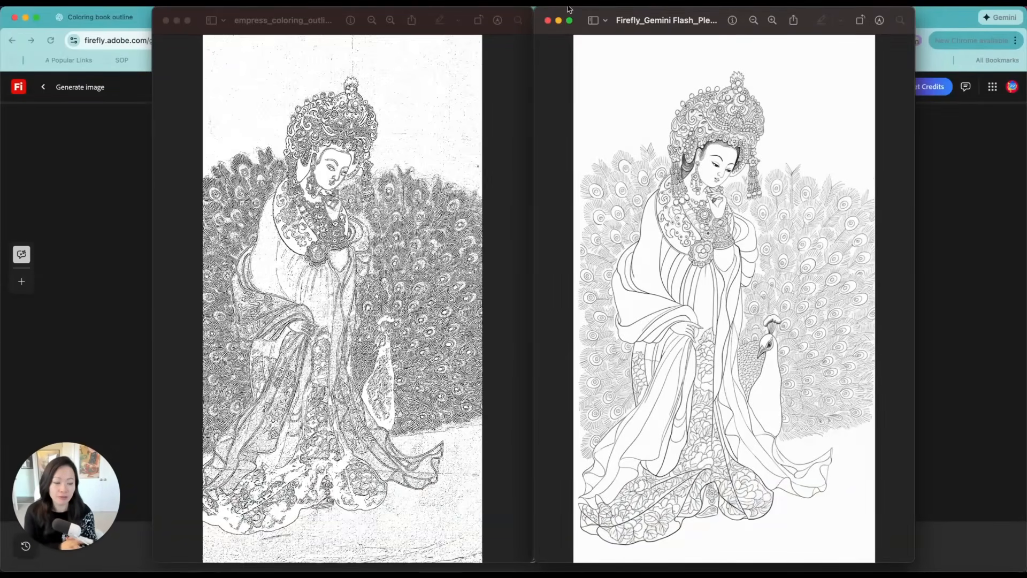
left_click(772, 20)
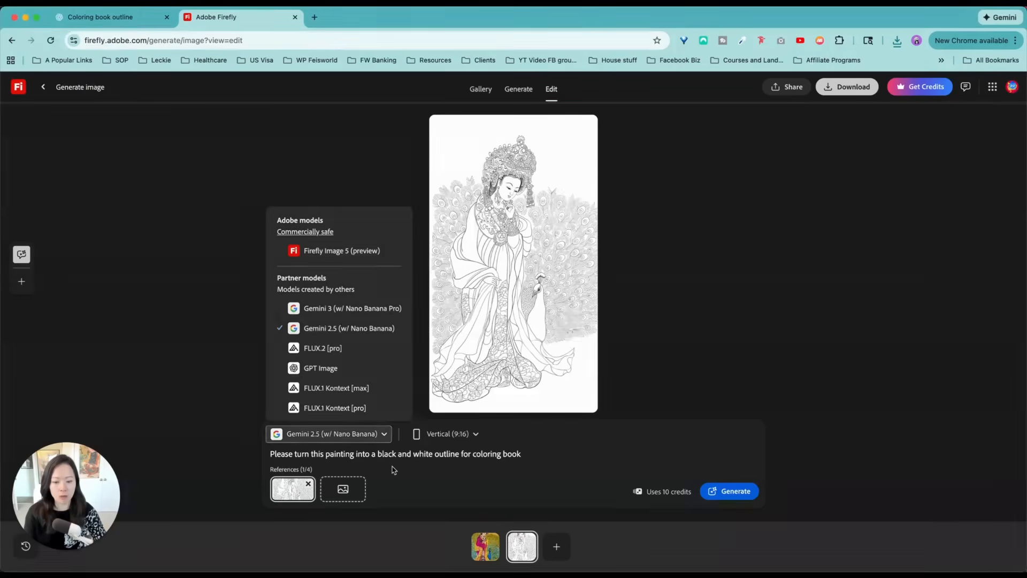
Remove the outline from the references and switch the model to Gemini 3 (w/ Nano Banana Pro)
left_click(390, 470)
left_click(309, 484)
left_click(331, 433)
left_click(353, 320)
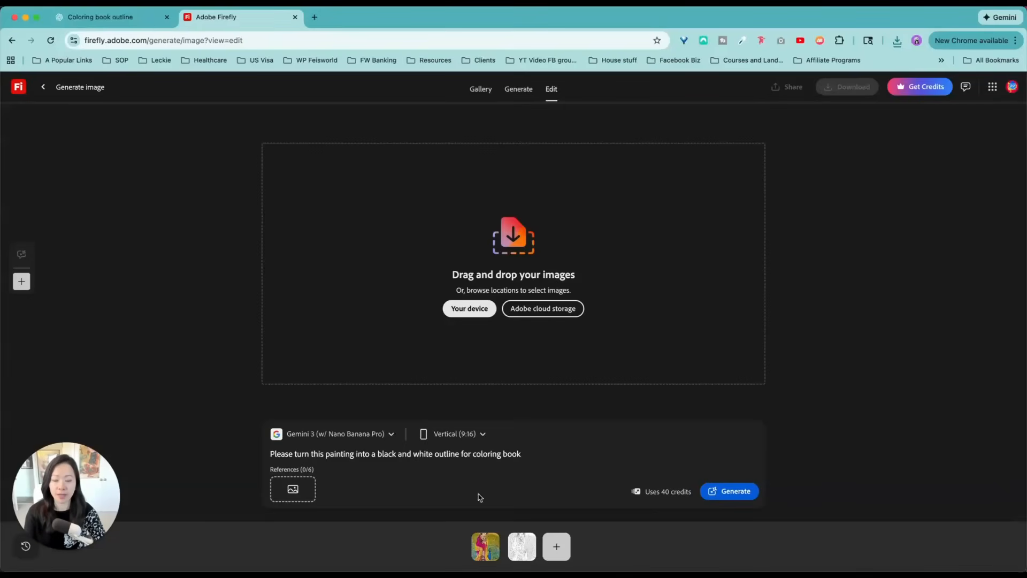
Add Tang (new) Empress Dou.png from the Tang folder as the reference and generate the outline with Gemini 3
left_click(315, 575)
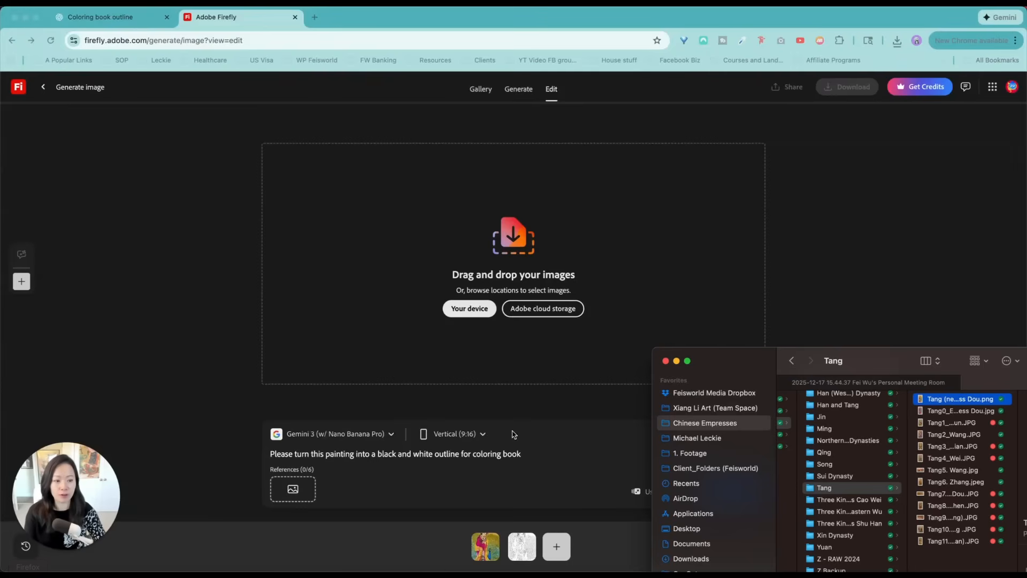
left_click_drag(886, 366, 797, 318)
left_click_drag(871, 349, 293, 488)
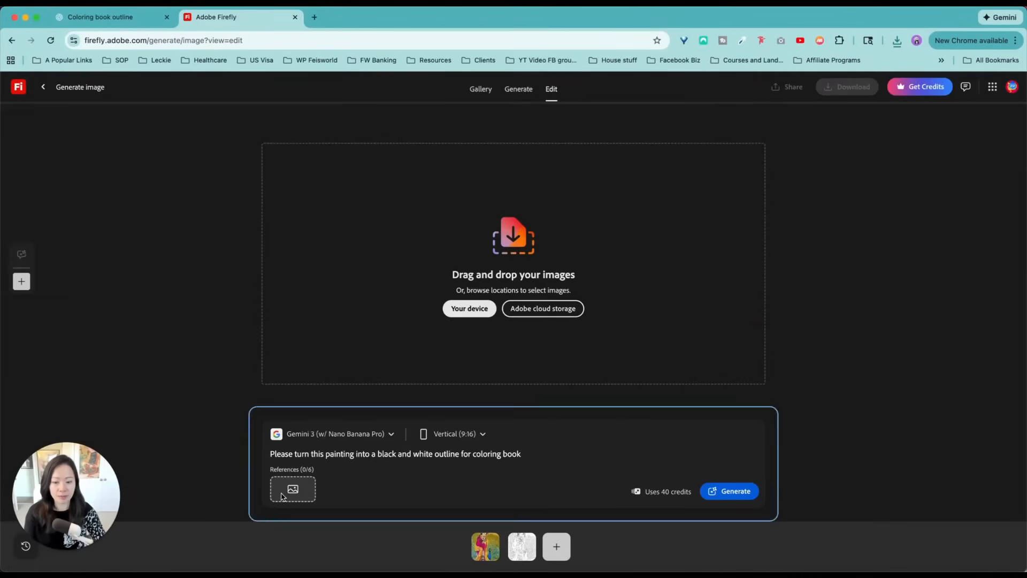
left_click(730, 491)
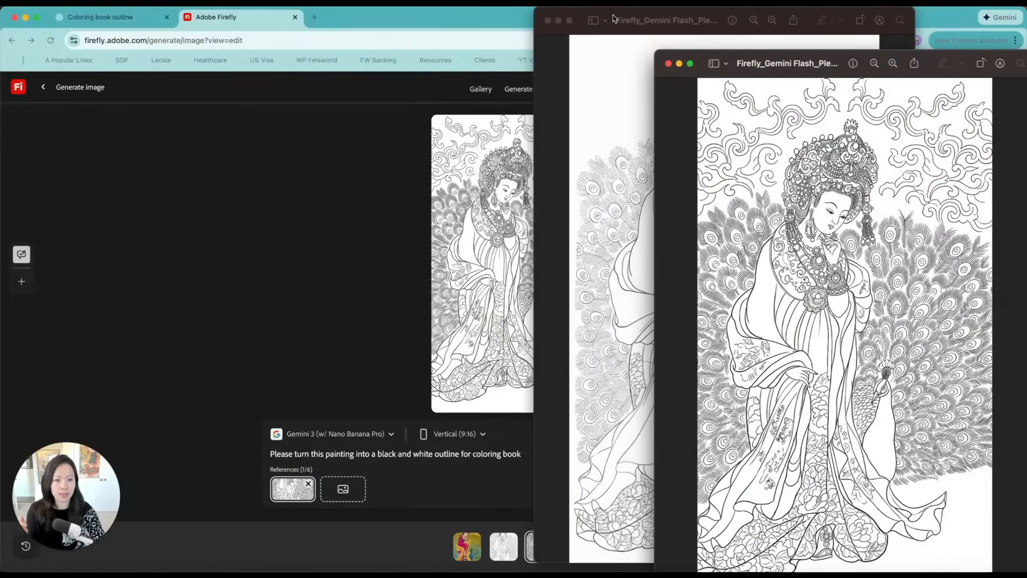
Place the Gemini 2.5 and Gemini 3 outlines side by side and compare their details at similar magnification
left_click_drag(615, 20, 395, 31)
left_click_drag(744, 62, 762, 18)
left_click_drag(592, 26, 475, 19)
left_click_drag(759, 18, 659, 22)
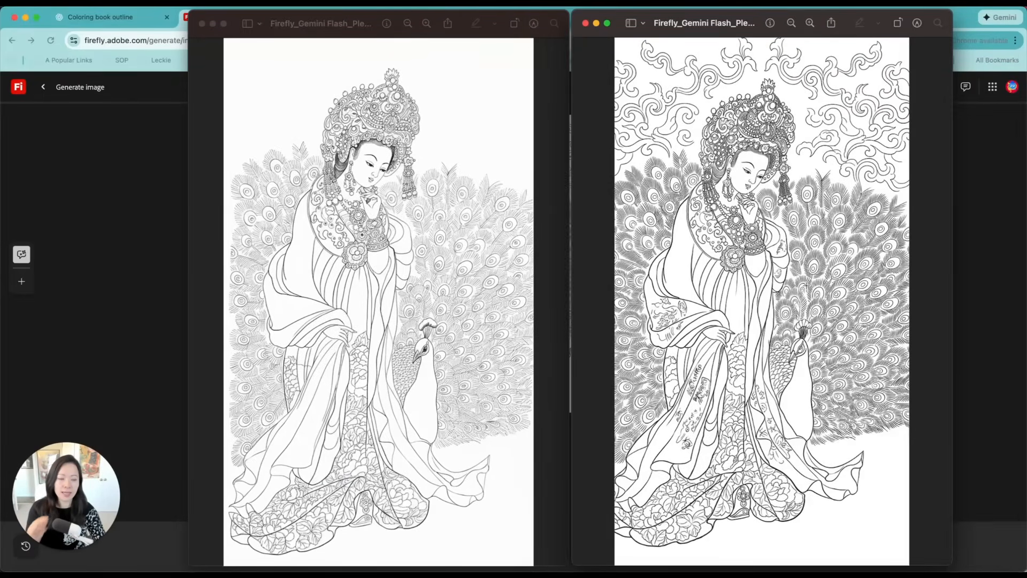
left_click(808, 23)
left_click(808, 23)
left_click(791, 23)
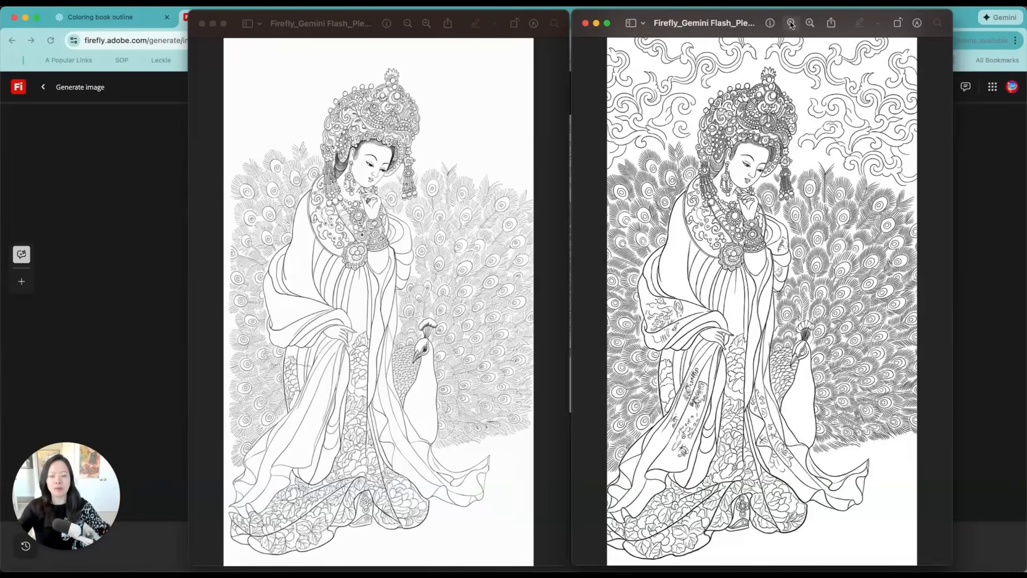
Make room beside the two Firefly outlines and preview the original Empress Dou painting next to them for comparison
left_click_drag(740, 28, 800, 25)
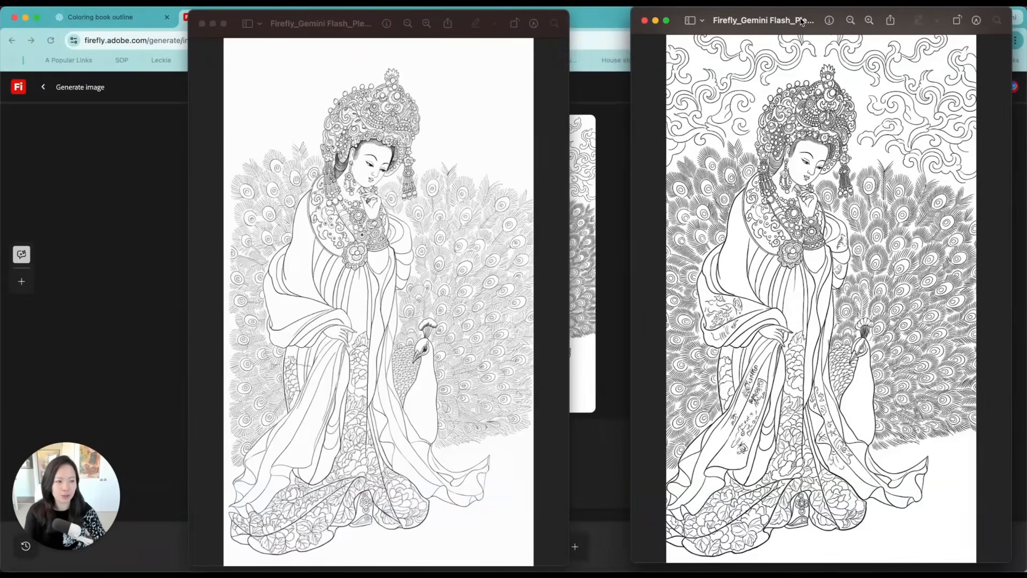
left_click_drag(449, 17, 514, 11)
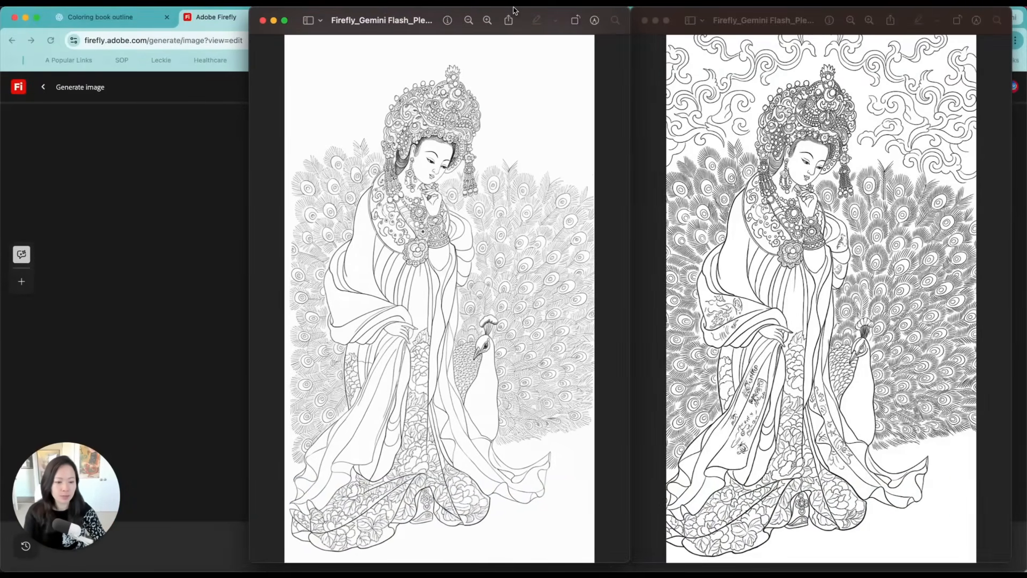
key("super+Tab")
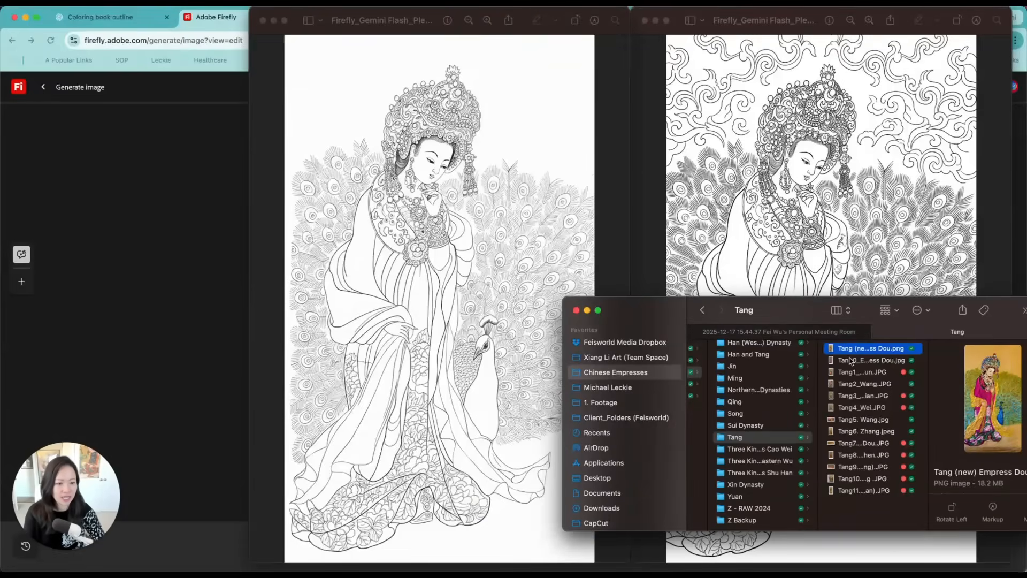
key("space")
left_click_drag(748, 160, 19, 150)
mouse_move(788, 315)
left_mouse_down()
mouse_move(836, 408)
mouse_move(845, 526)
left_mouse_up()
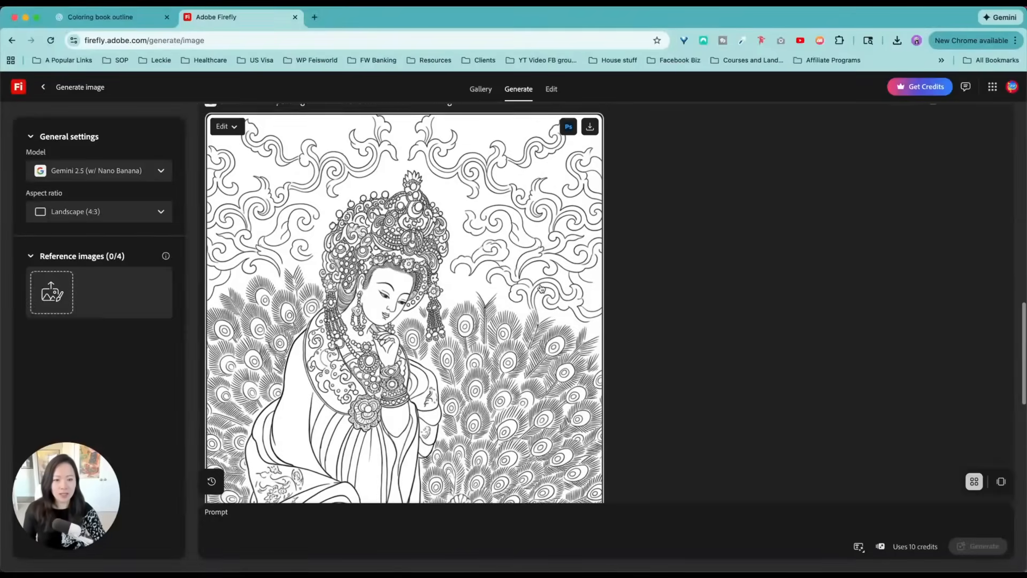
Look through the generated outlines in Firefly's Generate view and return to the Edit view
scroll(542, 292, "up", 2)
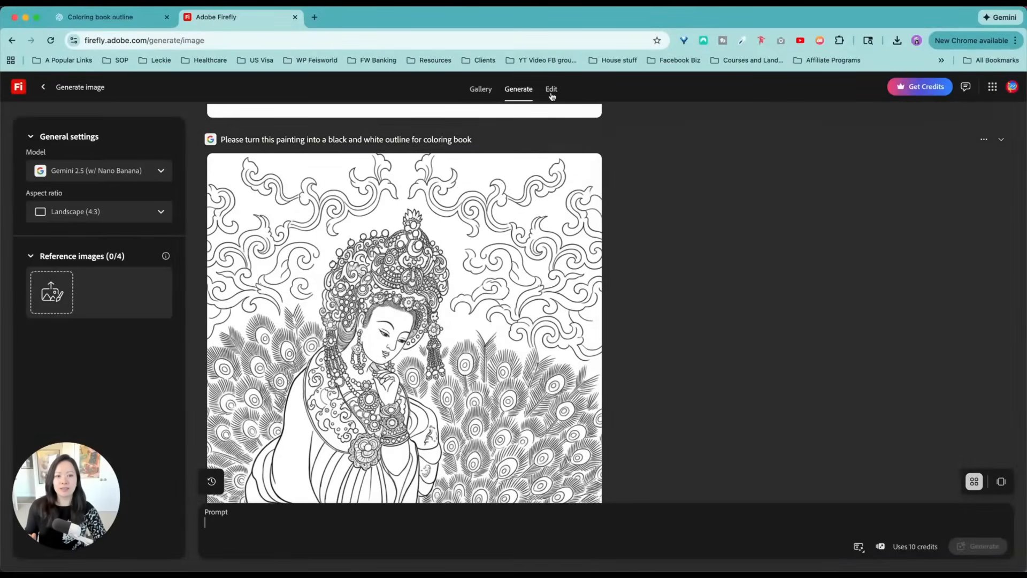
left_click(551, 89)
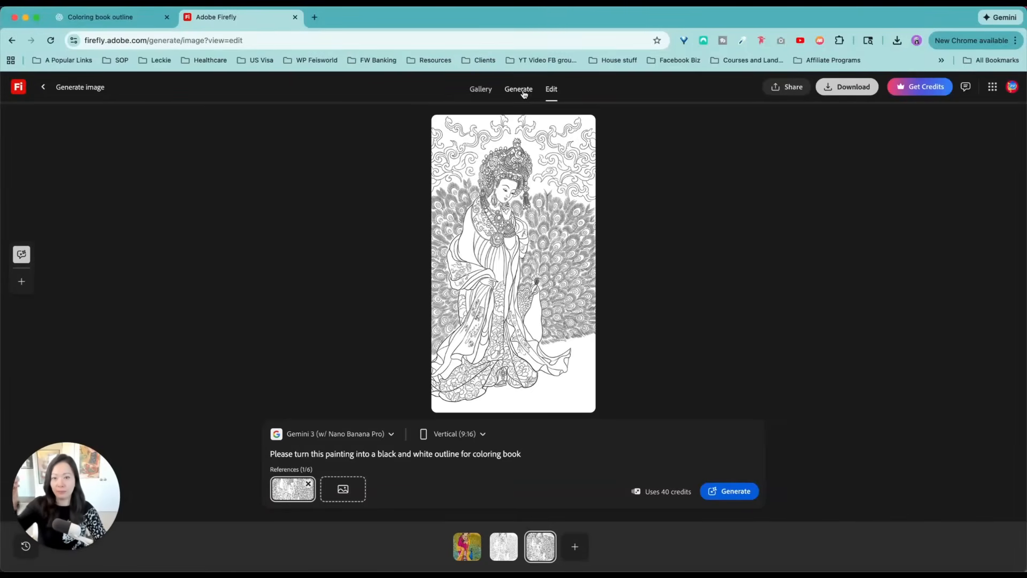
Find the Gemini 3 outline in Firefly's Generate view and open it in Photoshop Web
left_click(523, 92)
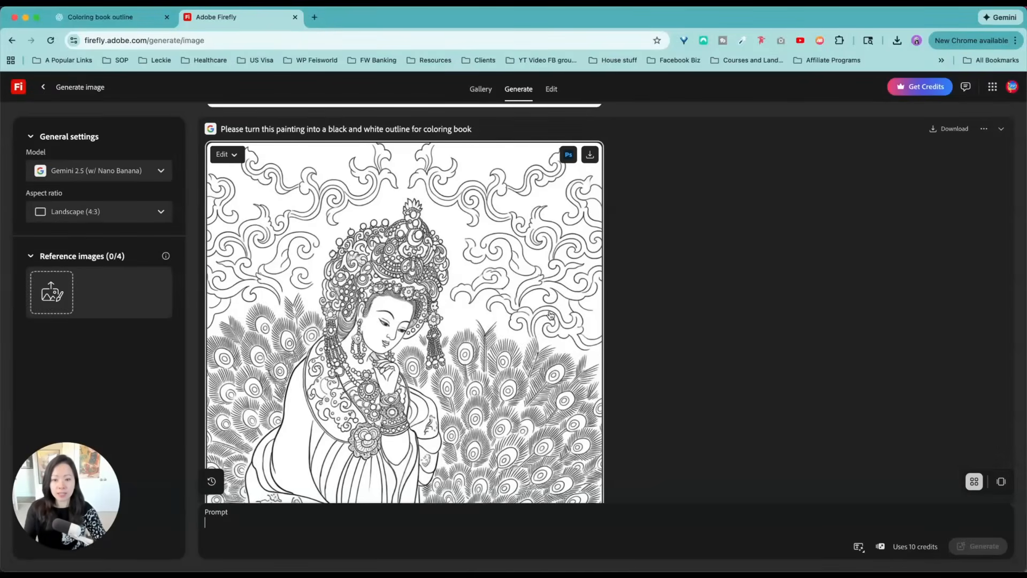
scroll(510, 332, "up", 8)
scroll(511, 336, "down", 10)
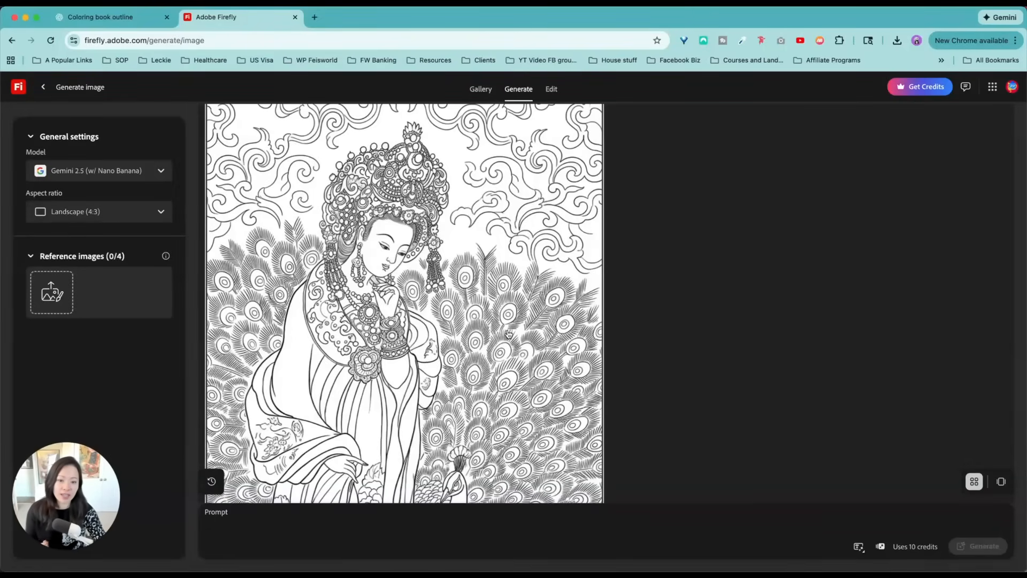
scroll(509, 334, "up", 3)
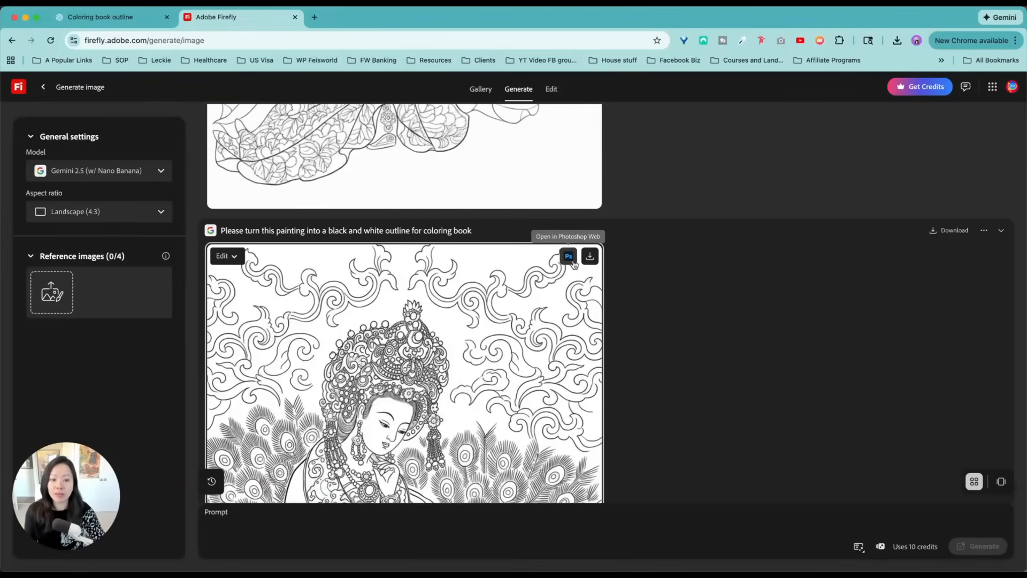
left_click(573, 263)
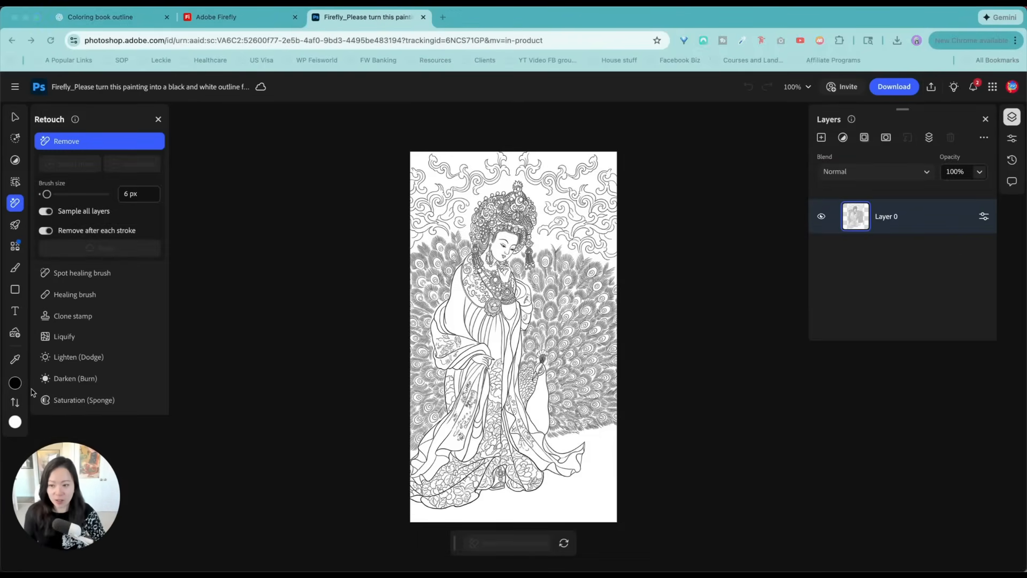
Examine the line quality of the robe, jewelry and peacock feathers in the opened outline at several magnifications
key("super+equal")
key("super+equal")
key("super+equal")
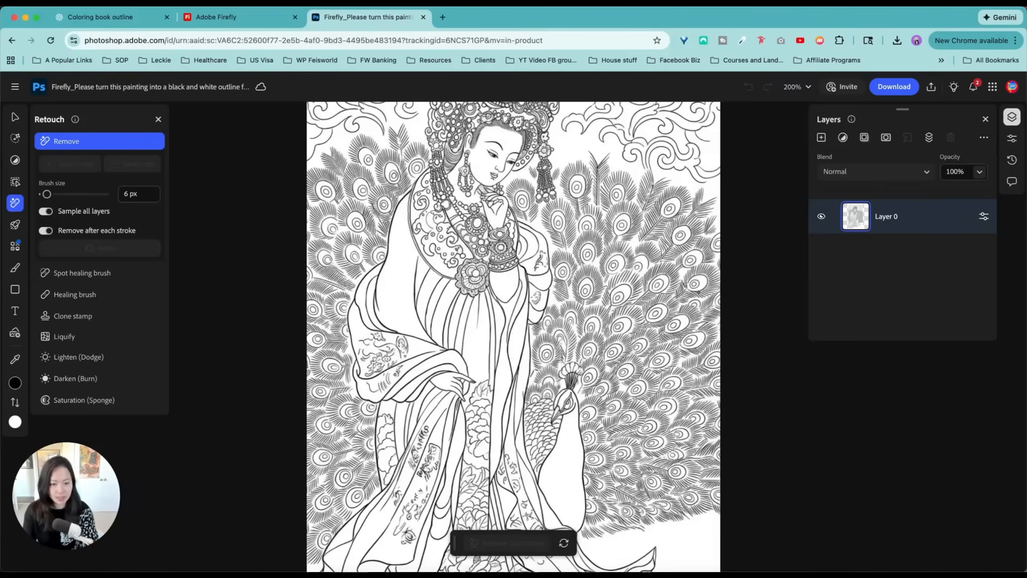
key("super+minus")
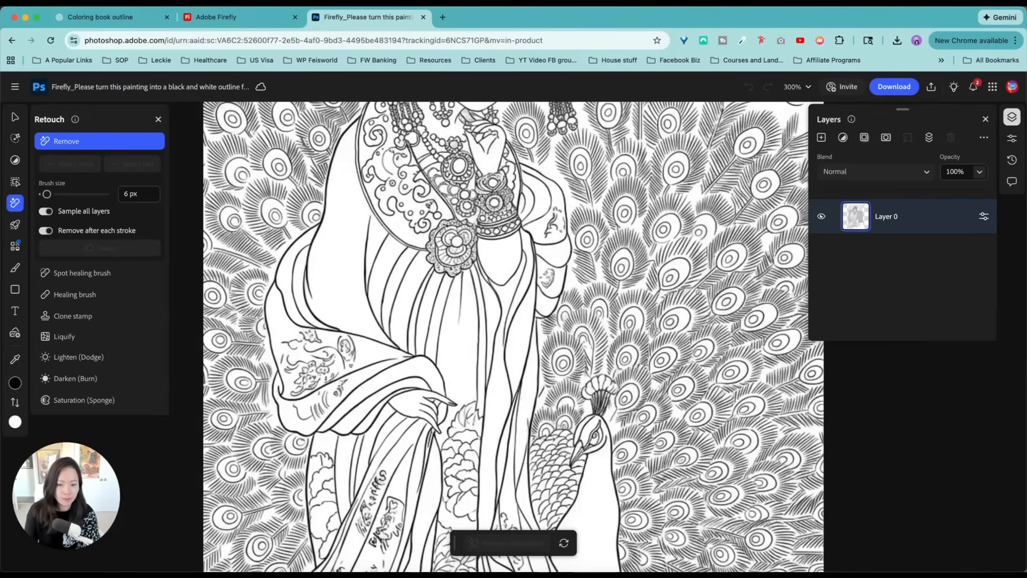
key("super+minus")
key("super+equal")
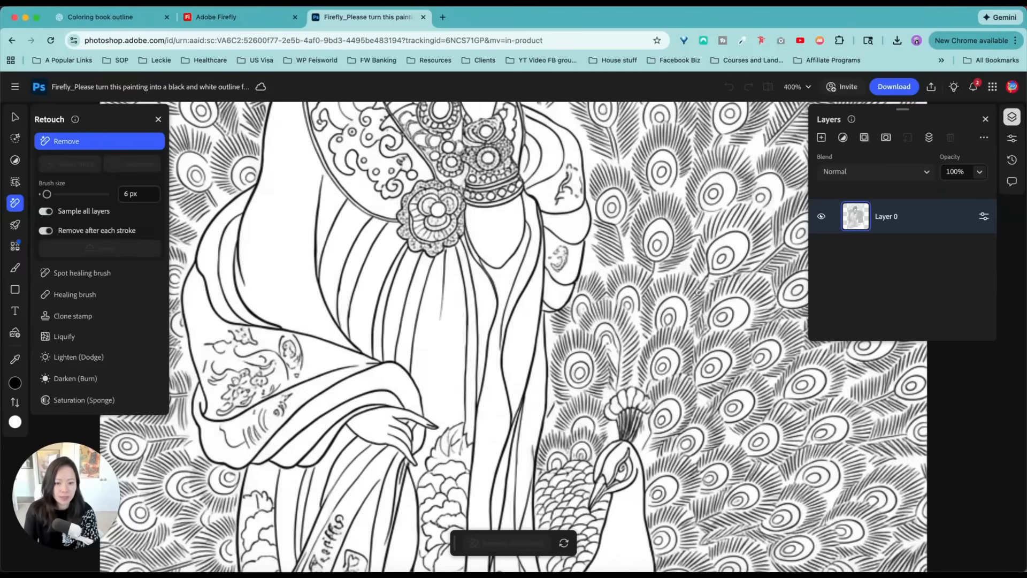
key("super+minus")
key("super+minus")
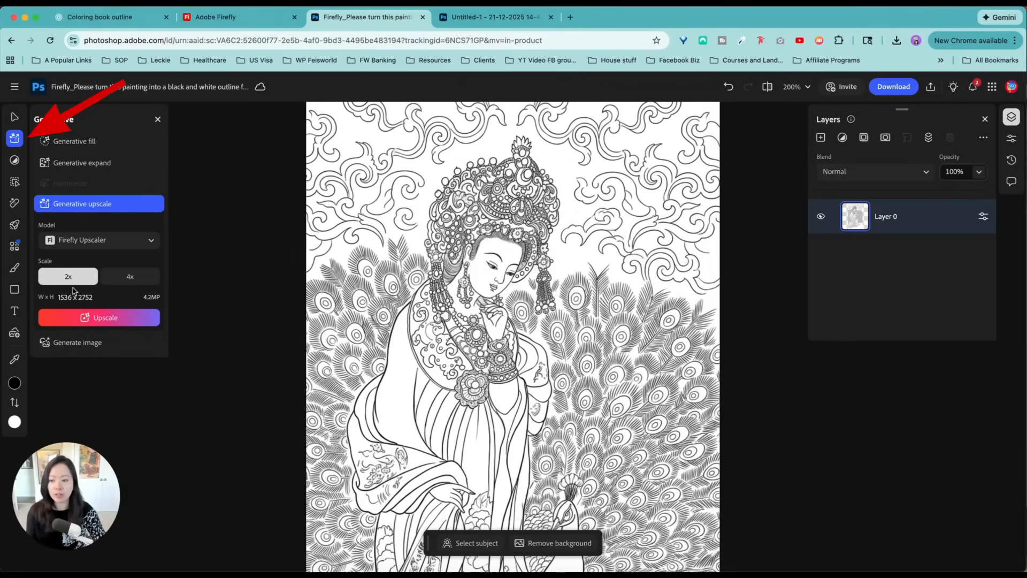
Upscale the outline 2x with Generative upscale using the Firefly Upscaler model
left_click(84, 276)
left_click(129, 276)
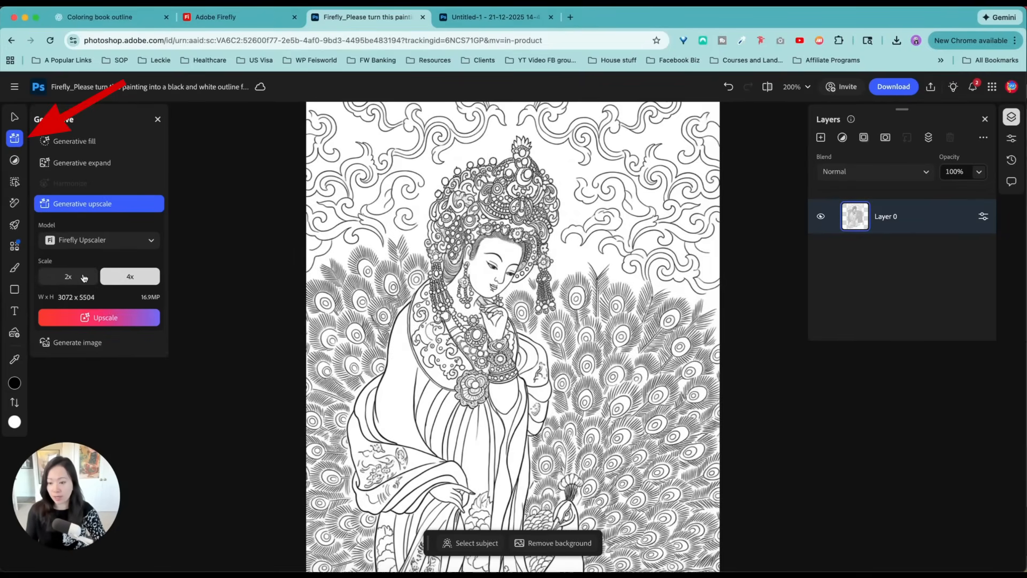
left_click(84, 277)
left_click(111, 318)
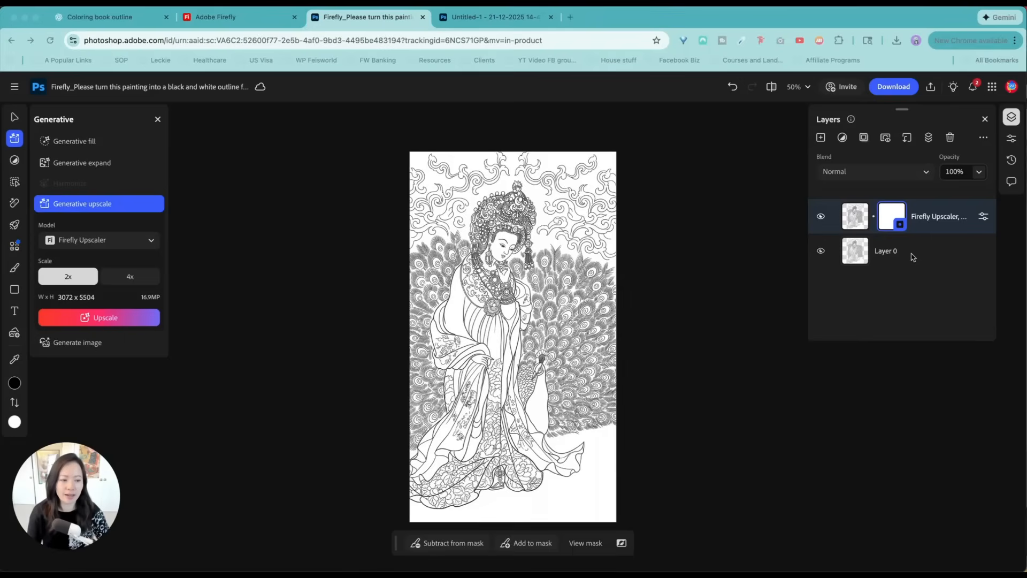
Inspect the upscaled outline's details from the headdress down to the robe and feathers
scroll(568, 294, "down", 2)
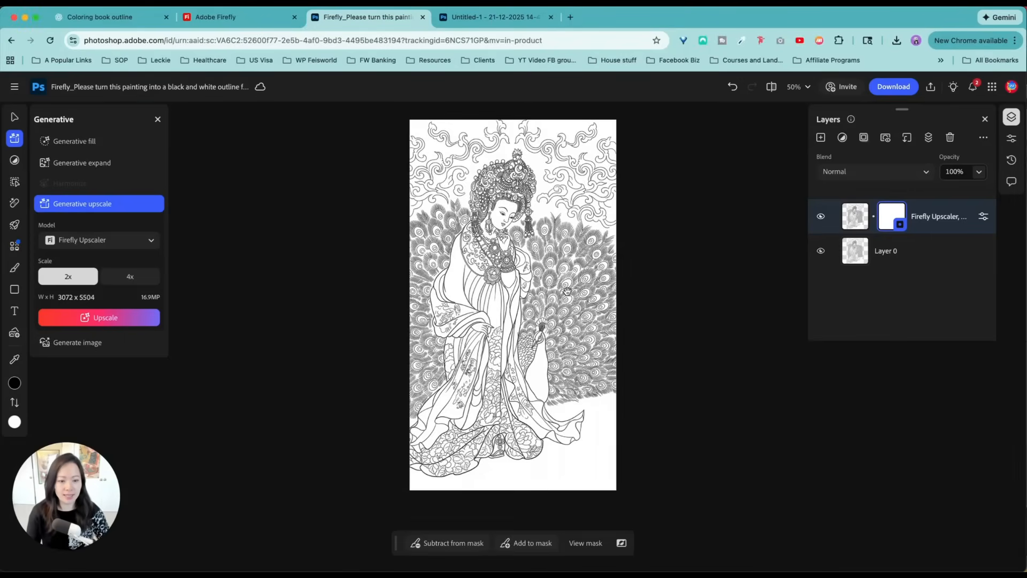
scroll(568, 294, "up", 10)
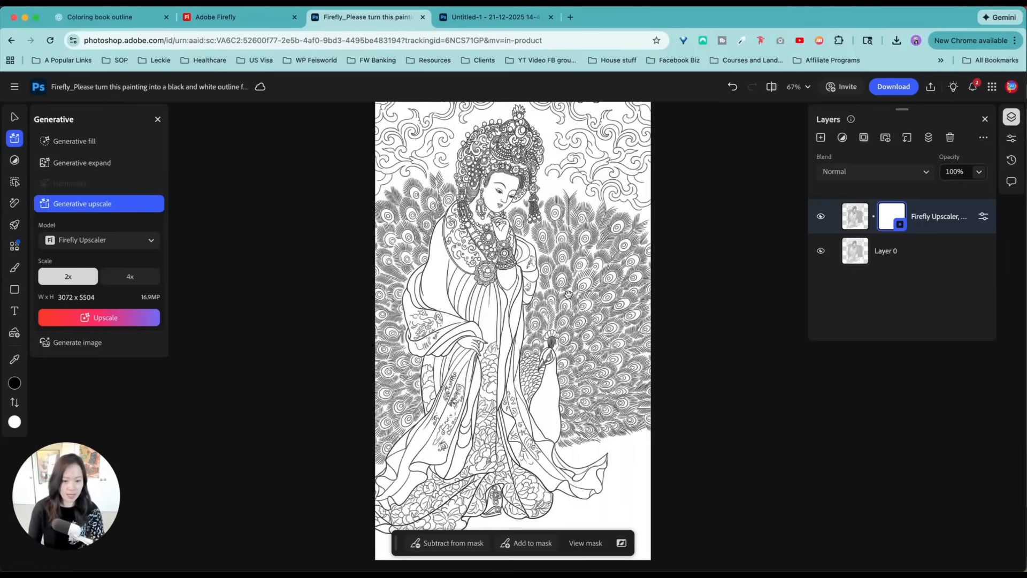
scroll(568, 294, "down", 5)
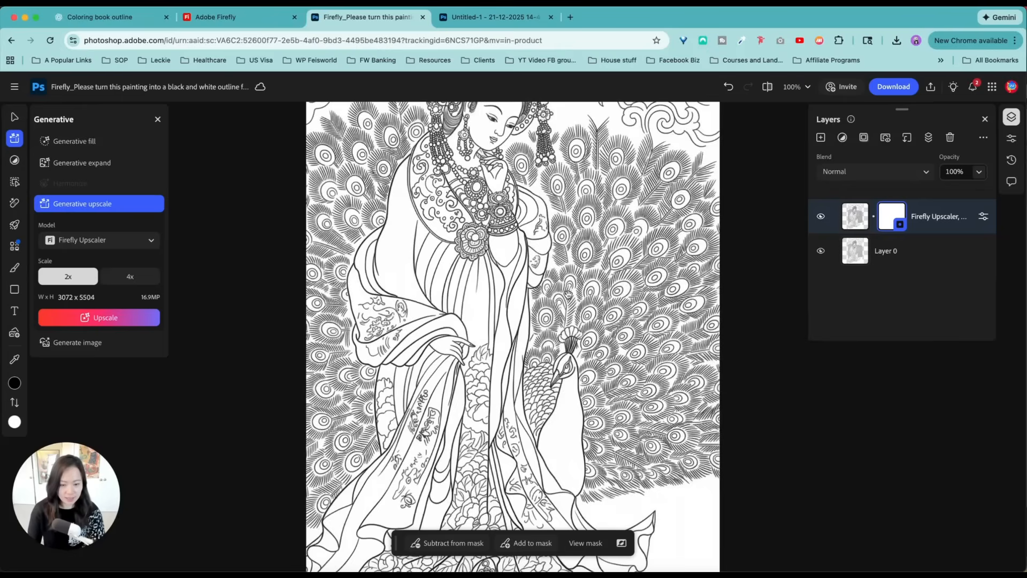
scroll(480, 189, "up", 3)
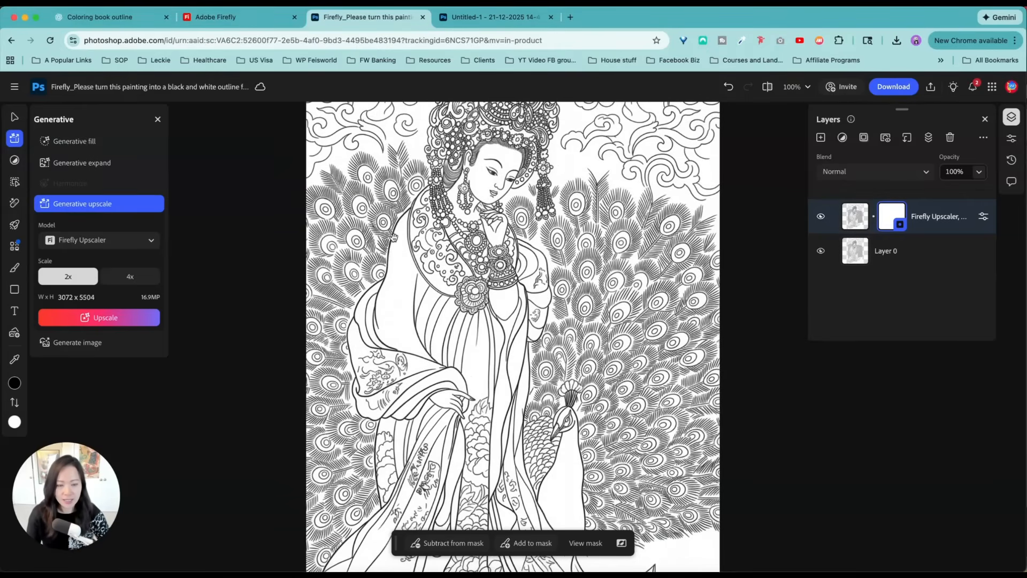
scroll(560, 209, "up", 1)
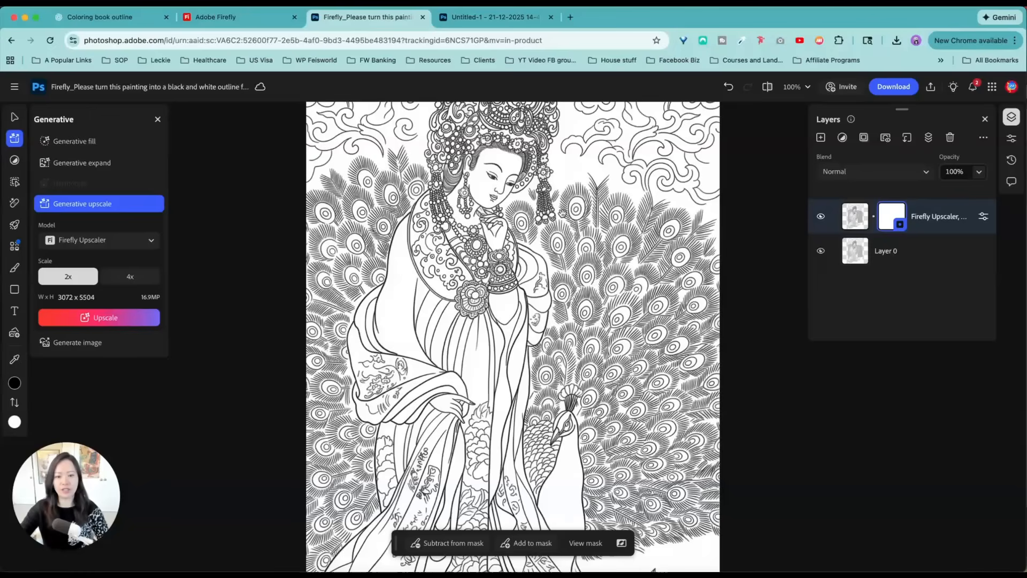
scroll(562, 214, "up", 4)
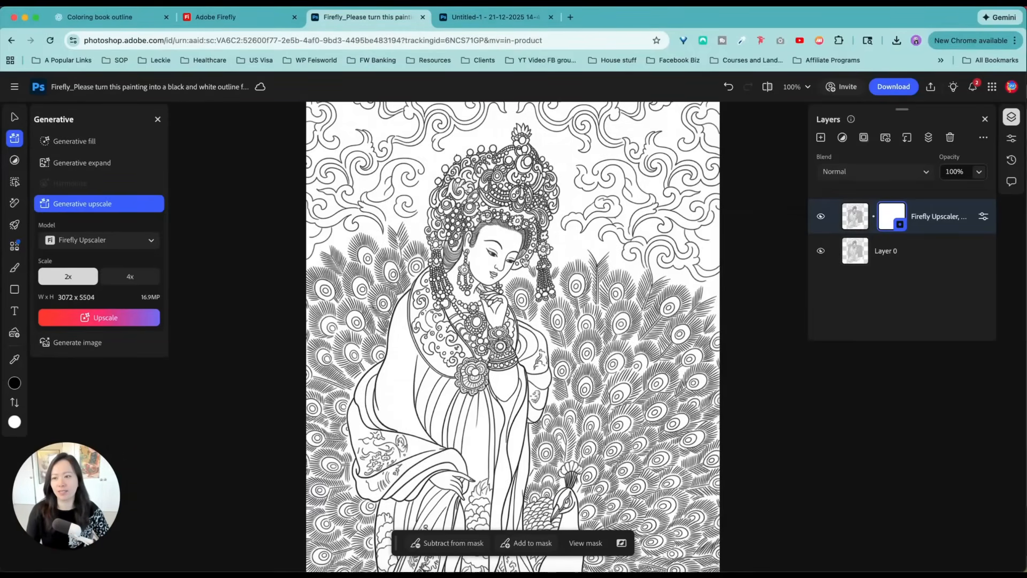
Switch back to Adobe Firefly and compare the background above the figure in the Gemini 2.5 and Gemini 3 outlines
left_click(266, 27)
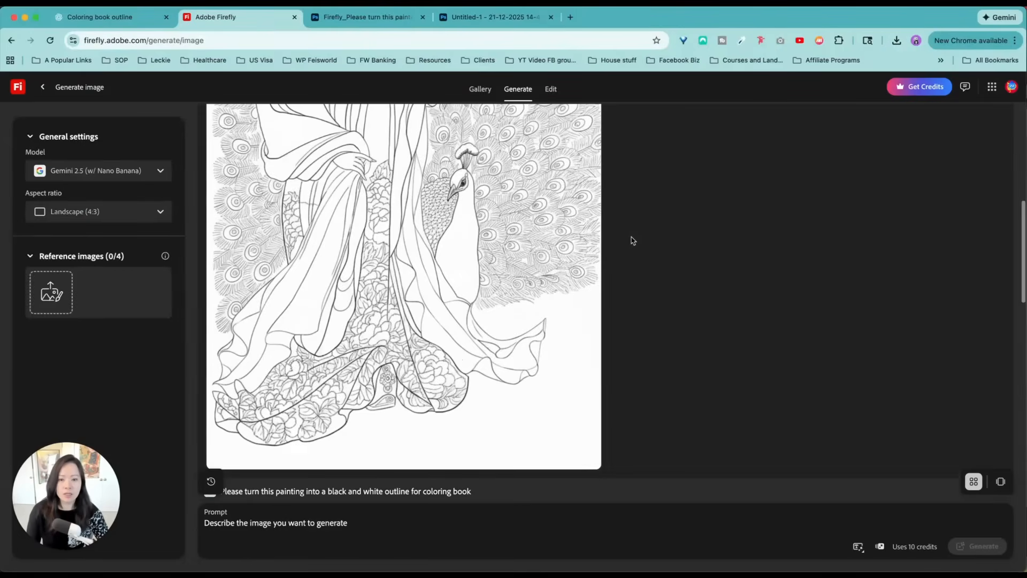
scroll(636, 248, "up", 5)
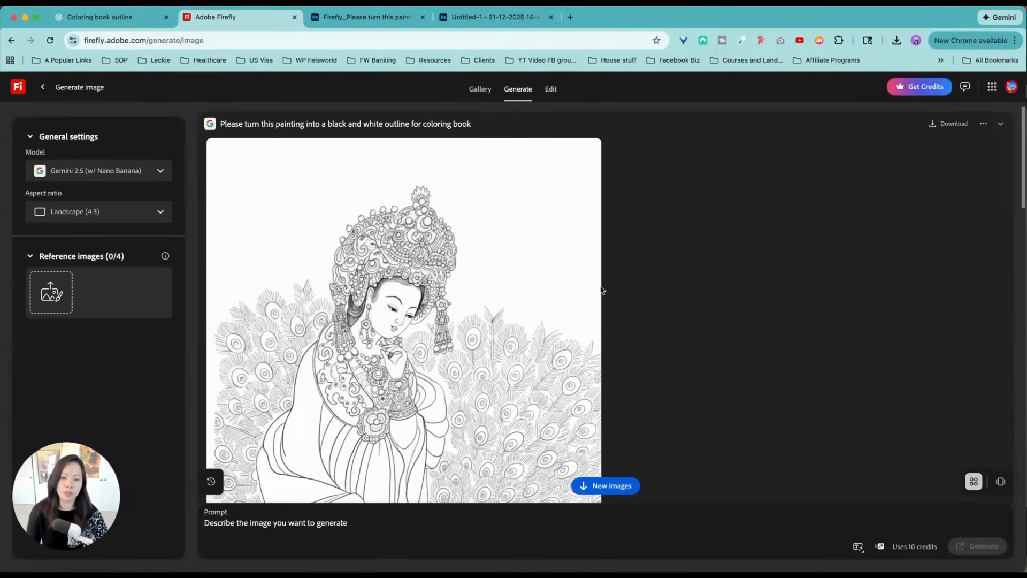
scroll(565, 314, "down", 4)
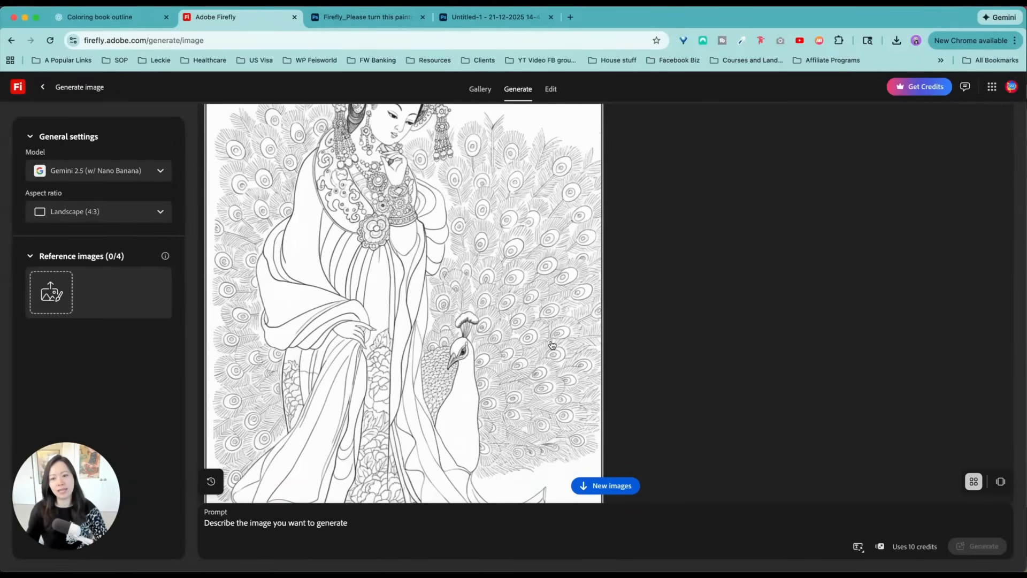
scroll(538, 344, "down", 10)
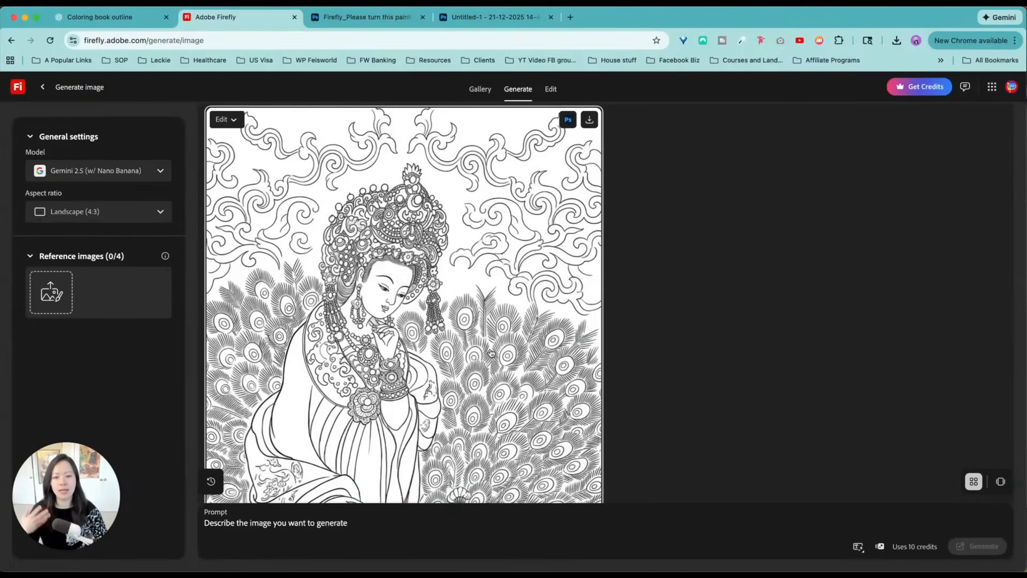
scroll(491, 349, "down", 3)
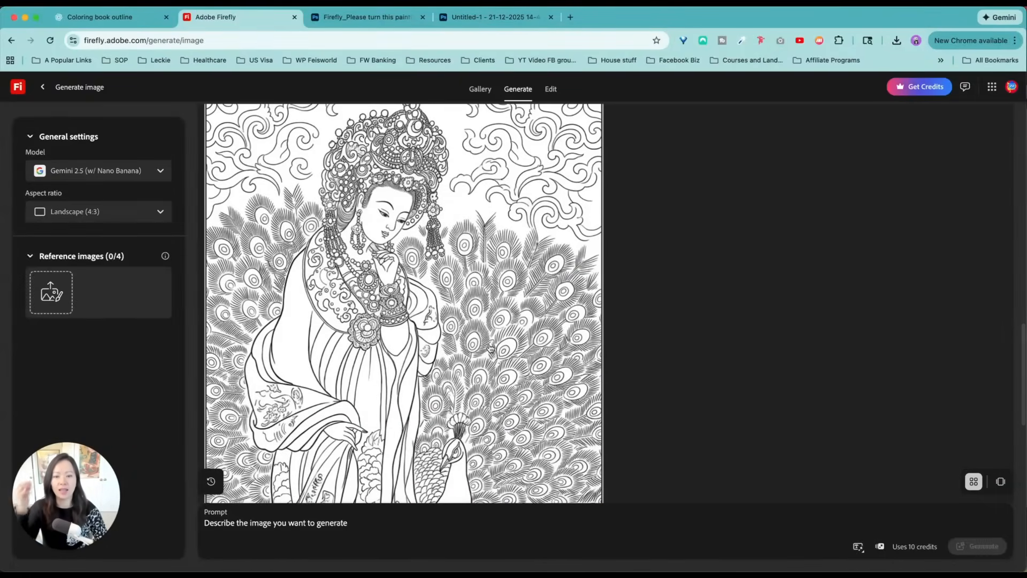
scroll(491, 347, "down", 1)
scroll(491, 348, "down", 1)
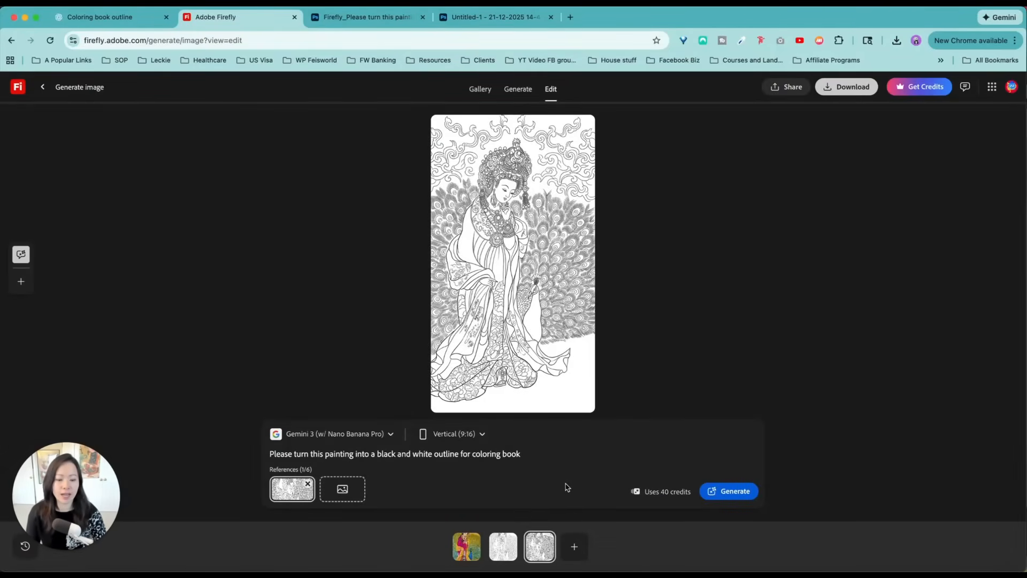
Revise the outline with the prompt "Remove the outlines and details above the figure that don't exist in the original painting" and download the result
triple_click(500, 449)
type("Remove ")
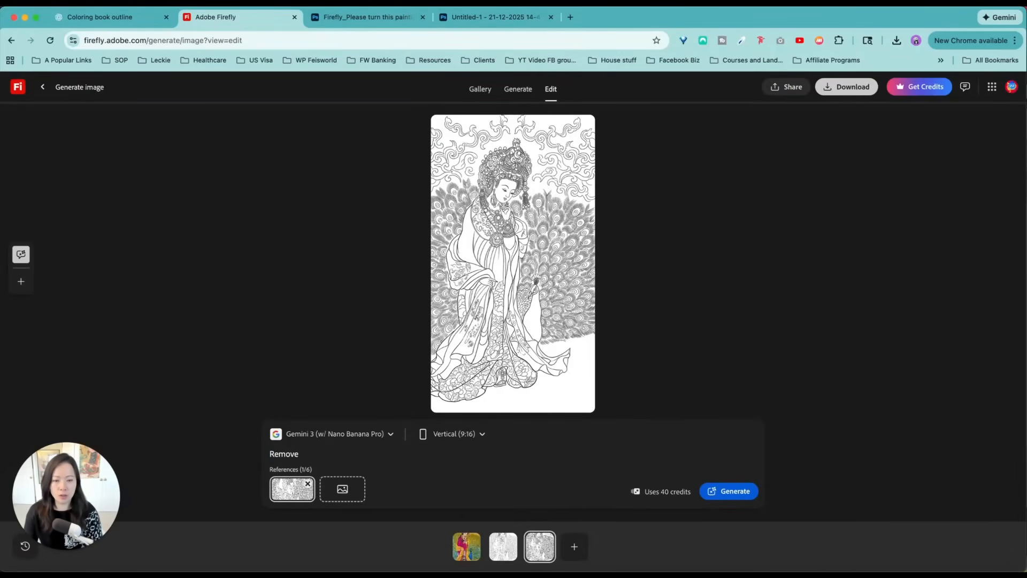
type("the outline")
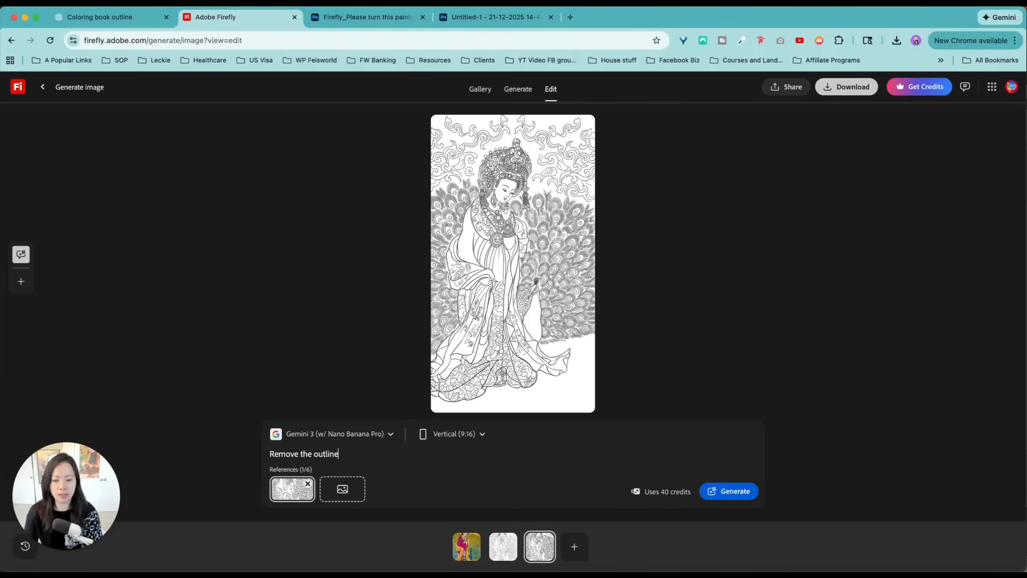
type("sa n")
key("BackSpace")
type("and deta")
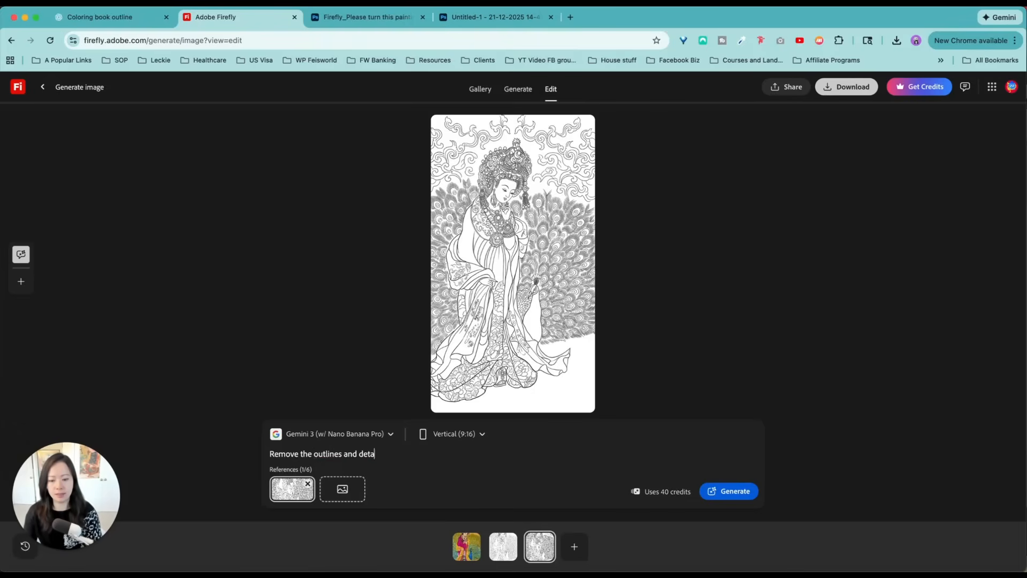
type("ils above the figure that did")
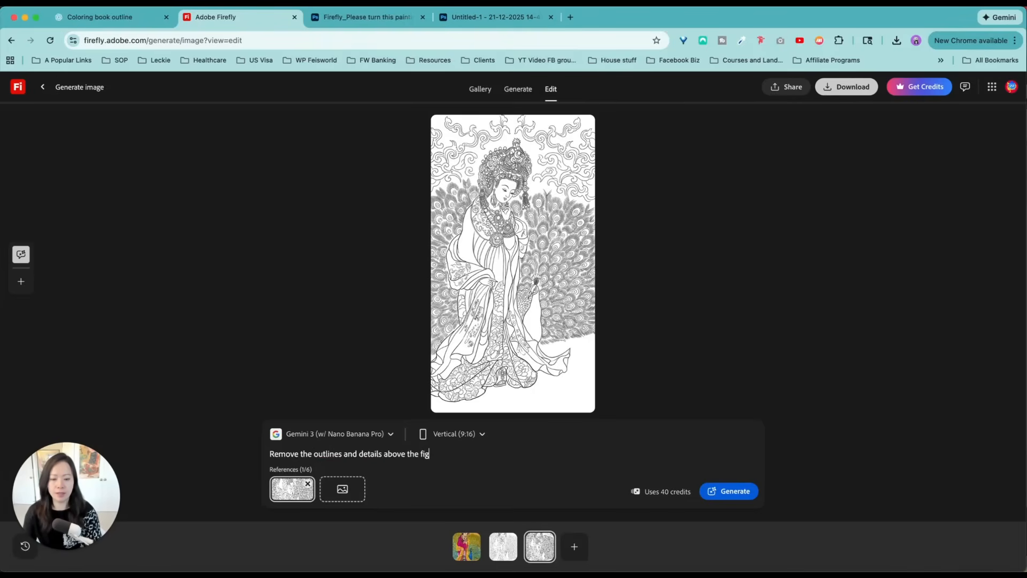
key("BackSpace")
key("BackSpace")
type("on't")
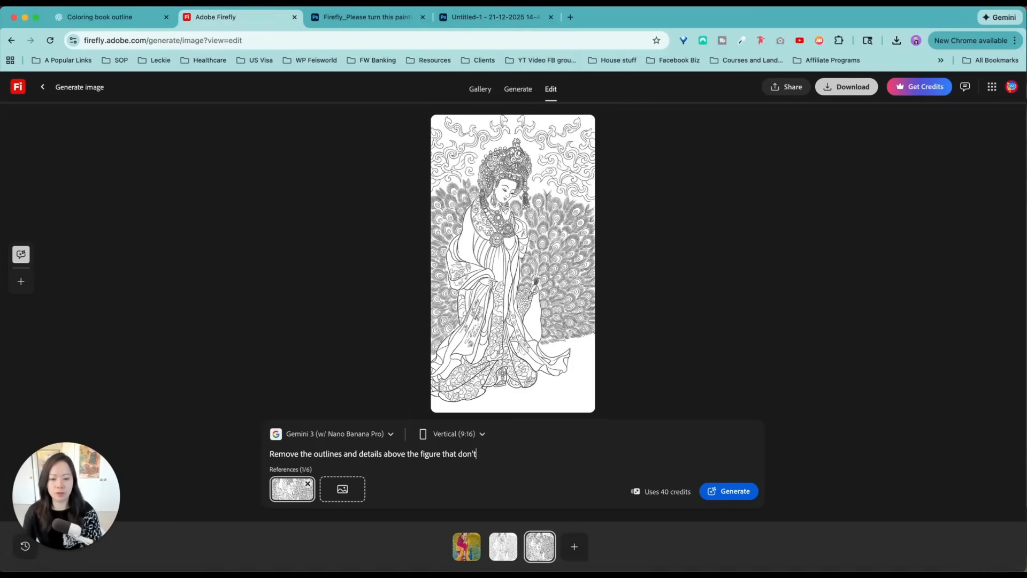
type(" exist in the original painting")
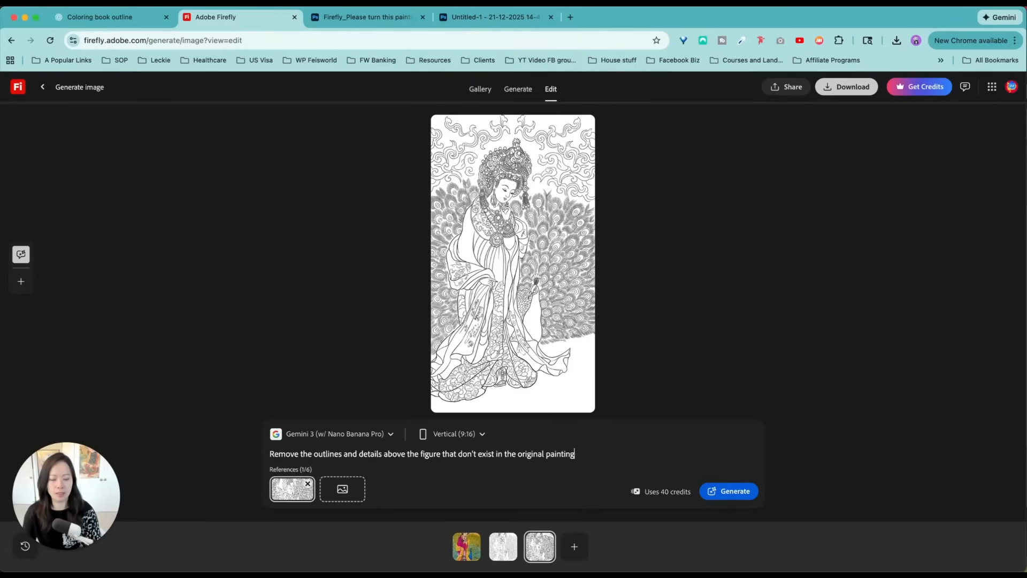
key("Return")
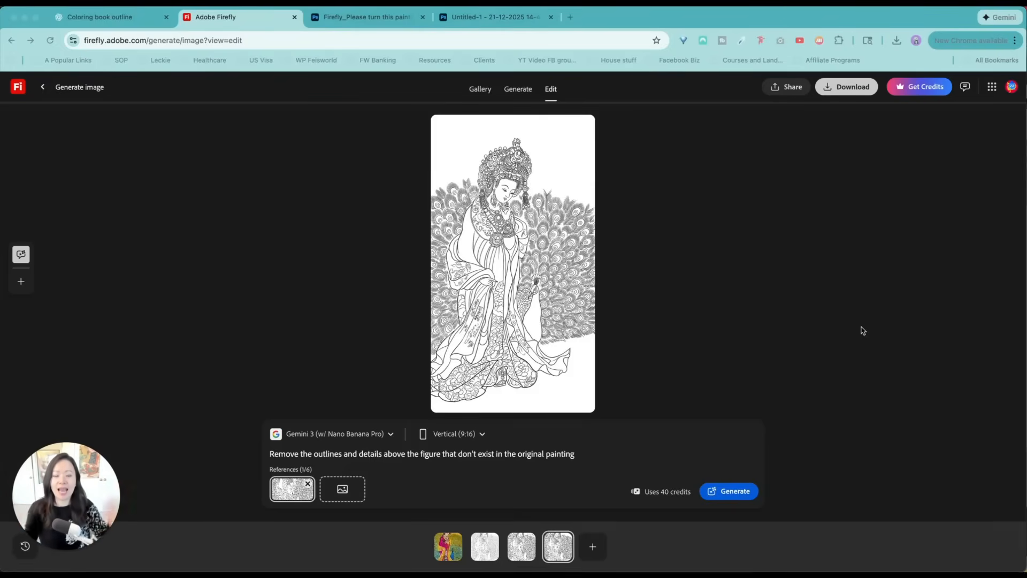
left_click(858, 89)
left_click(837, 92)
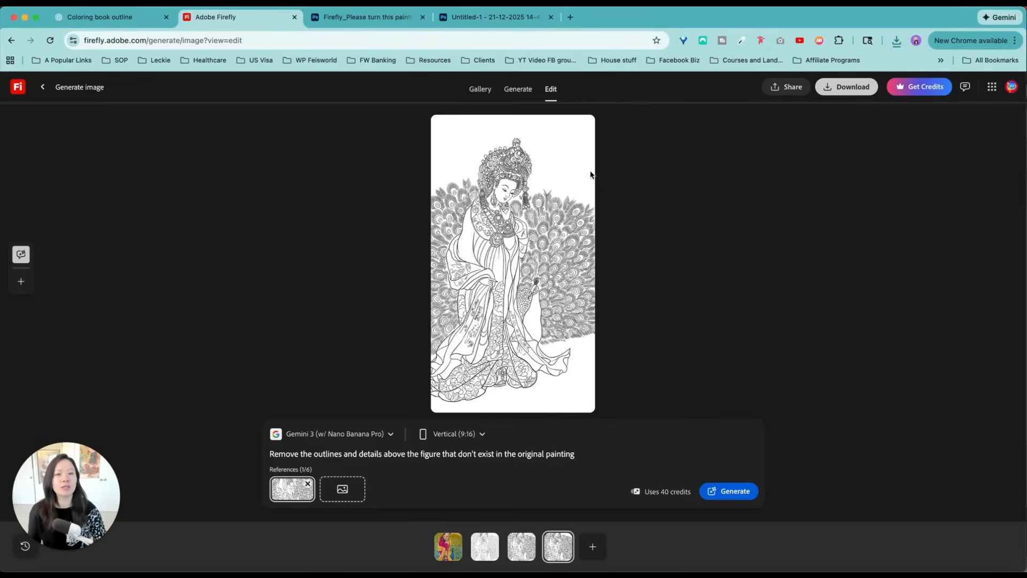
Replace the reference image with Wei_Zhen_Luo SHen.JPG from the Three Kingdoms Cao Wei folder after previewing the painting
left_click(309, 483)
left_click(292, 490)
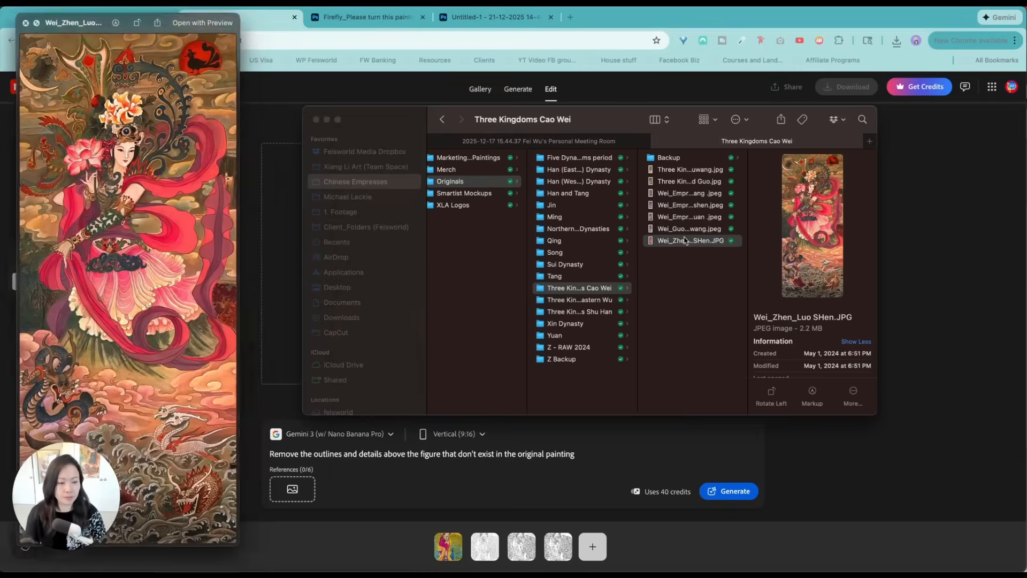
left_click_drag(110, 12, 329, 23)
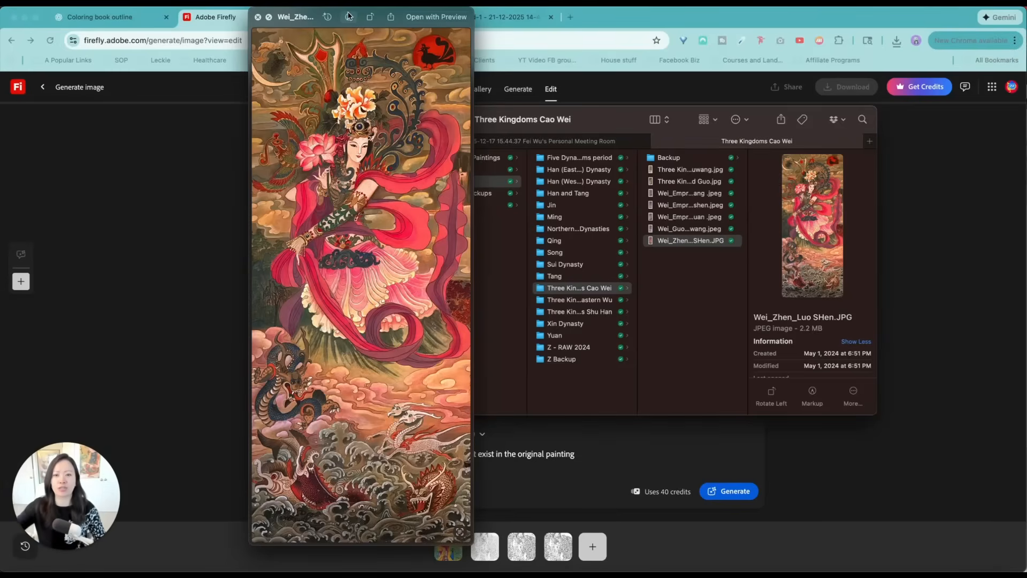
left_click(261, 18)
left_click_drag(493, 114, 593, 92)
left_click_drag(790, 218, 296, 492)
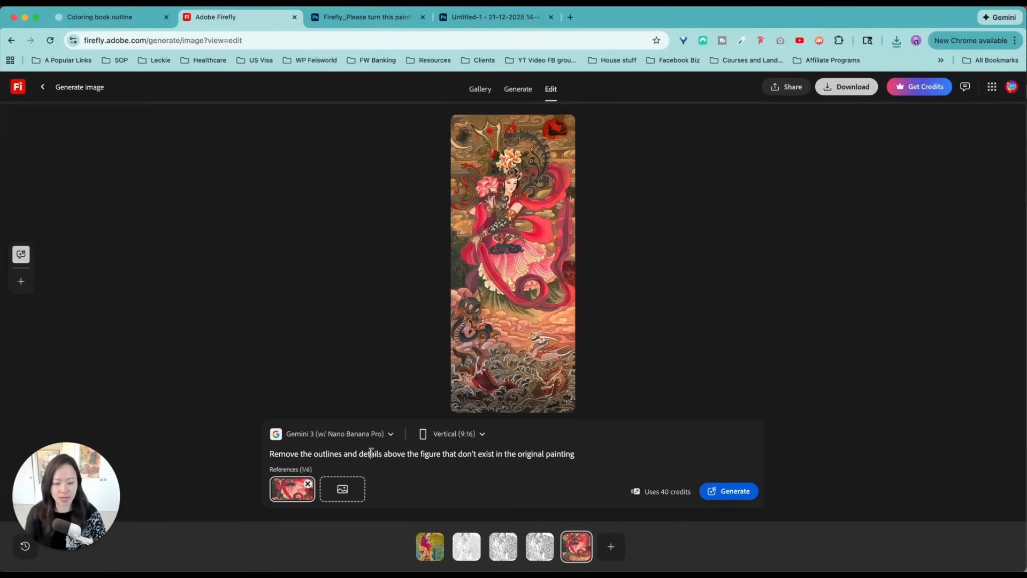
Change the prompt to "Please turn this painting into a black and white outline for coloring book" and generate it with Gemini 3
triple_click(371, 453)
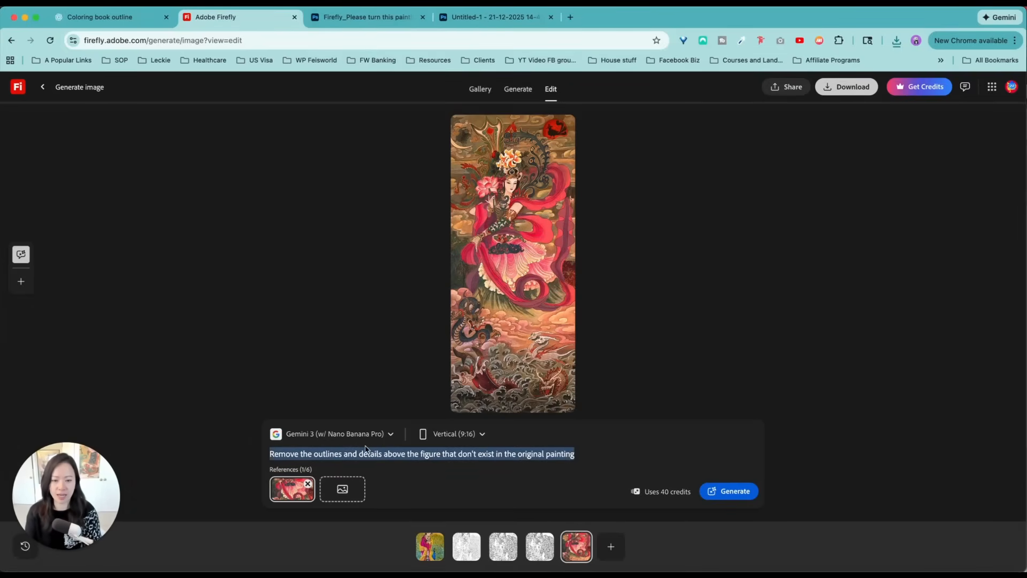
type("Cre")
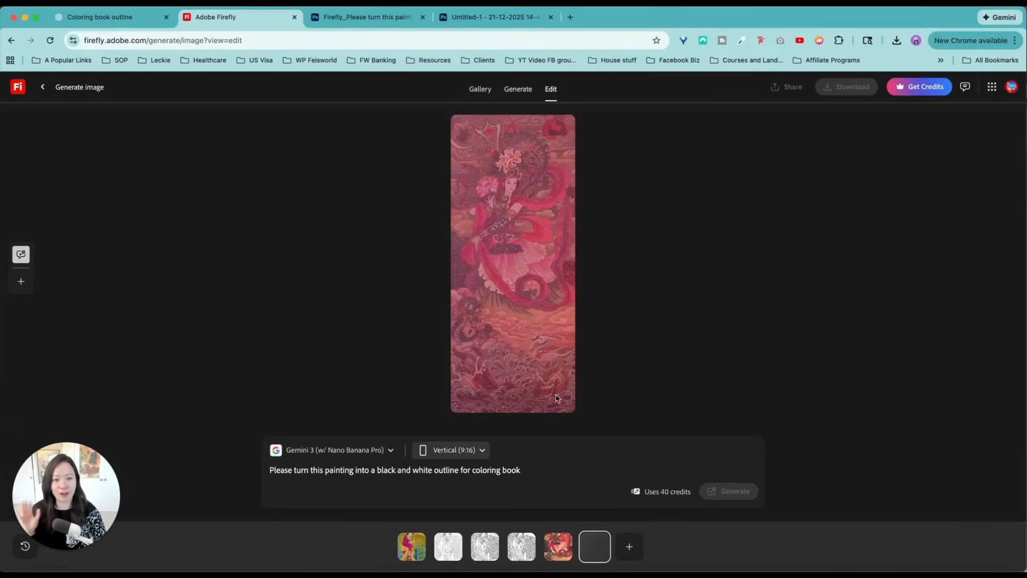
Download the Gemini 3 outline, open the downloaded file to check it, and close both preview windows
left_click(847, 87)
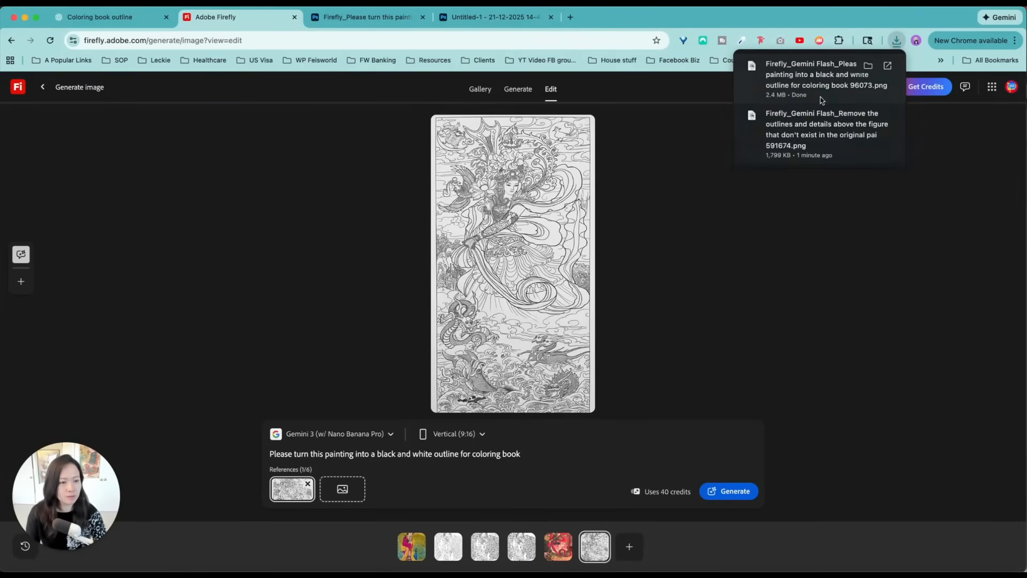
left_click(856, 75)
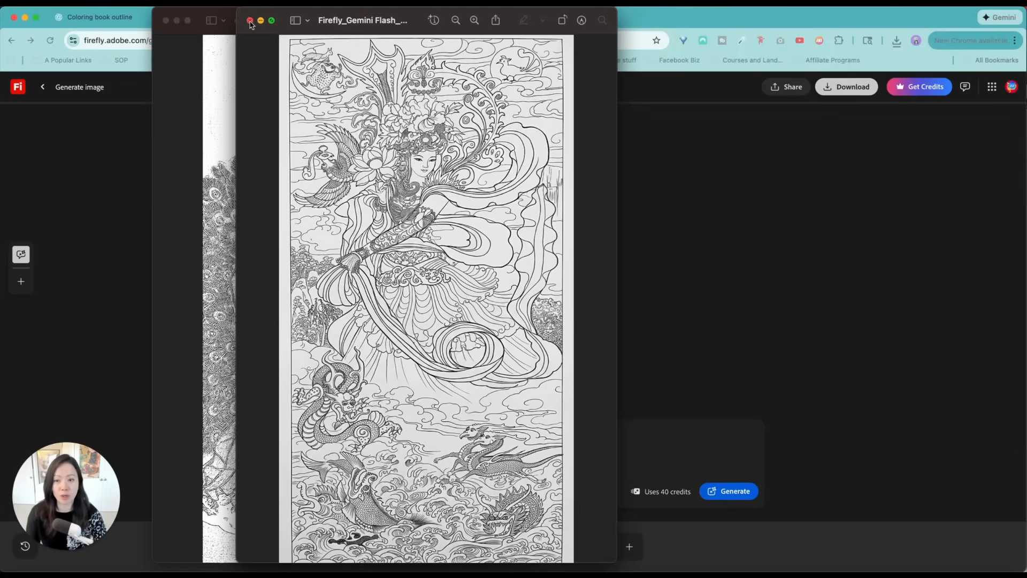
left_click(250, 24)
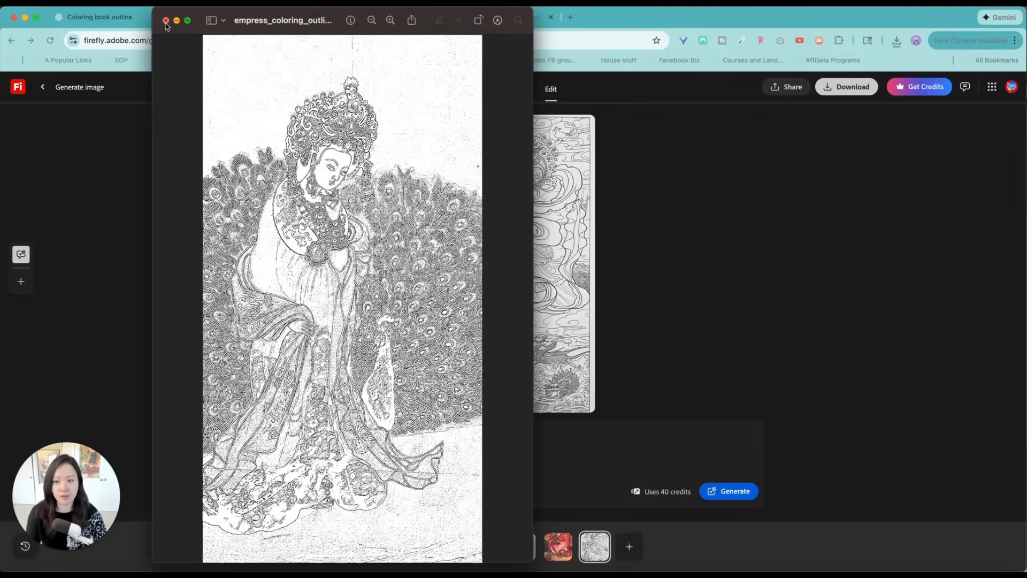
left_click(165, 21)
Switch the model to Gemini 2.5 (w/ Nano Banana), replace the outline reference with the original painting, and generate its coloring book outline
left_click(400, 435)
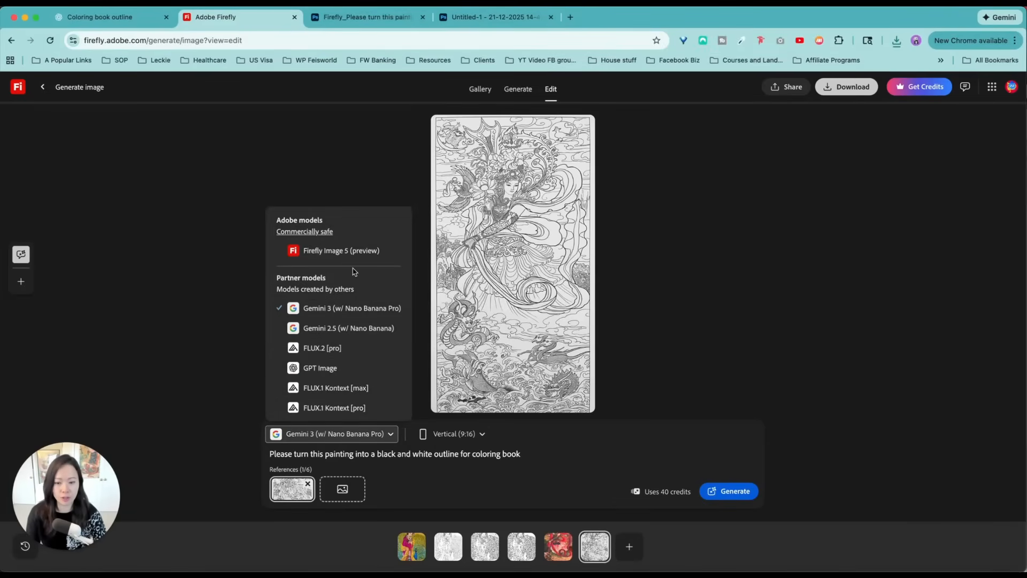
left_click(346, 330)
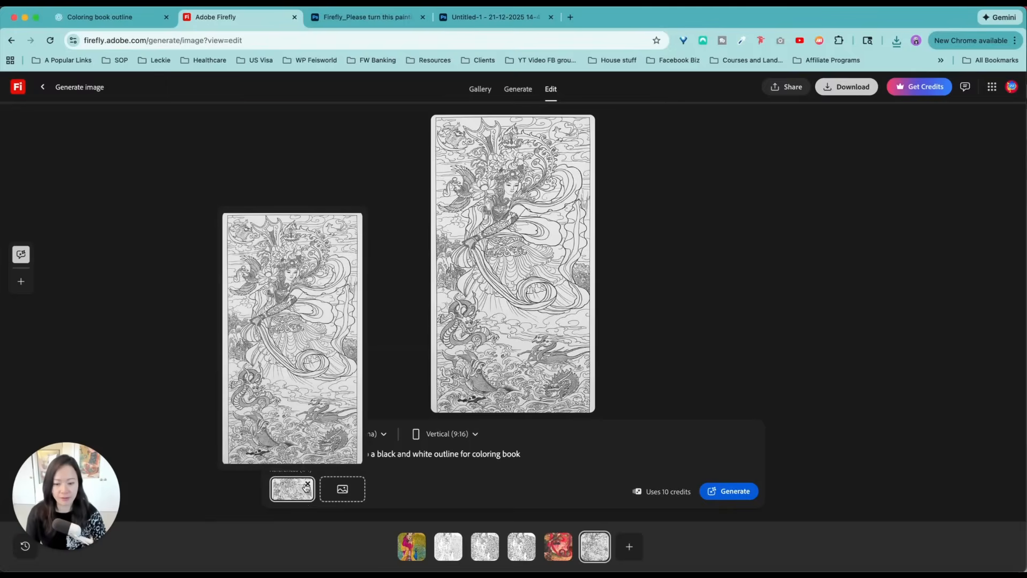
left_click(308, 483)
left_click(292, 488)
key("Return")
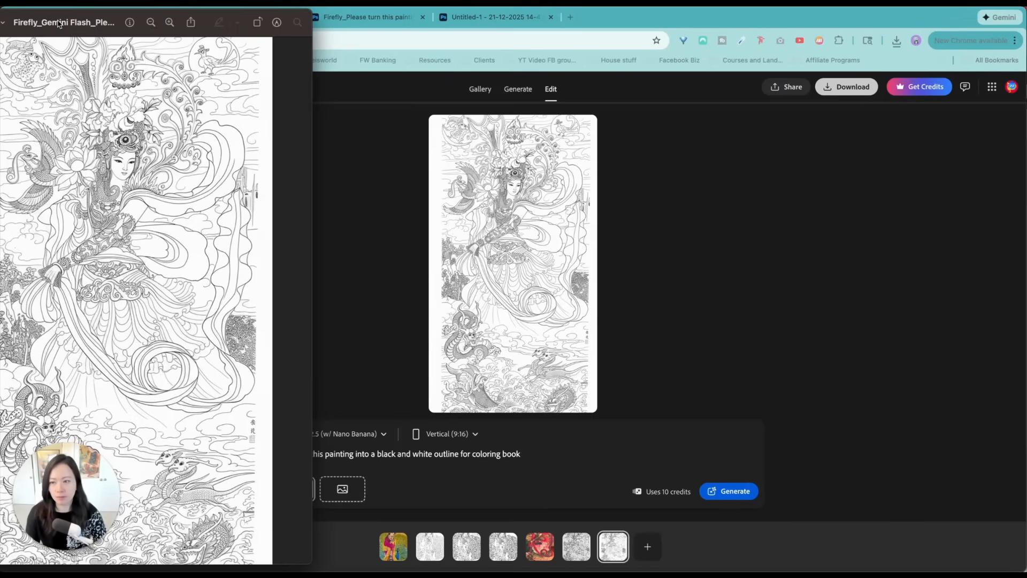
Examine the line quality of the downloaded Gemini 2.5 outline at different magnifications and close its preview
left_click_drag(59, 21, 372, 9)
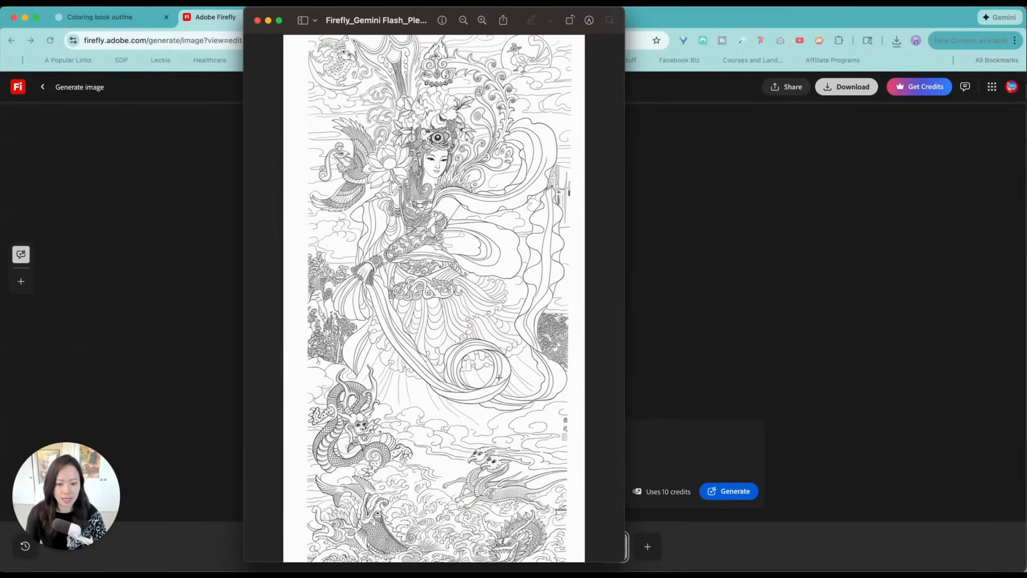
left_click(482, 19)
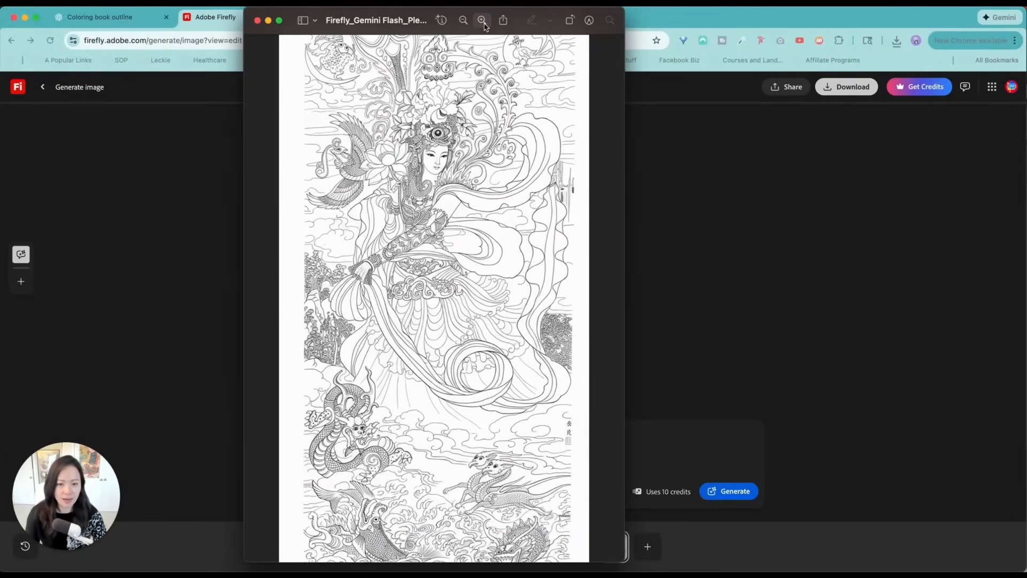
left_click(481, 20)
left_click(482, 20)
left_click(463, 20)
left_click(464, 20)
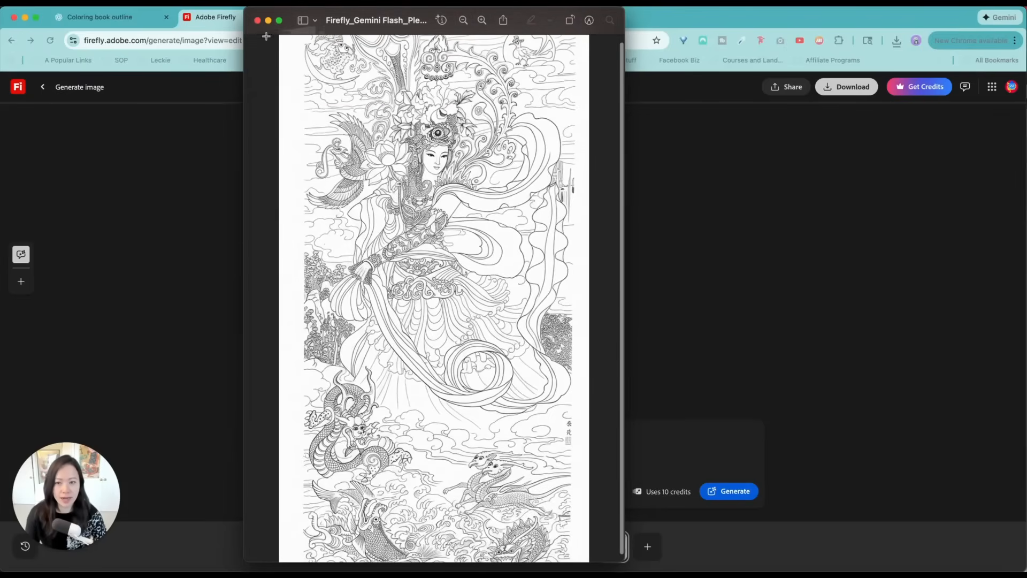
left_click(257, 20)
Revise the Gemini 2.5 outline with the prompt "make the black lines thicker and clearer so it's better for coloring books"
type("make the black lines thicker and")
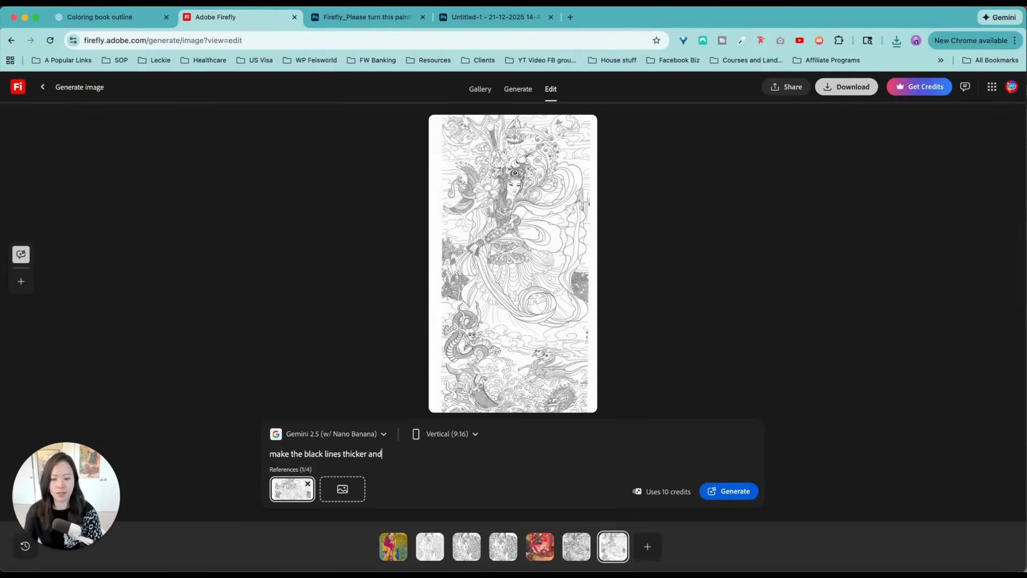
type(" clearer so it's easiter for coloring books")
key("Return")
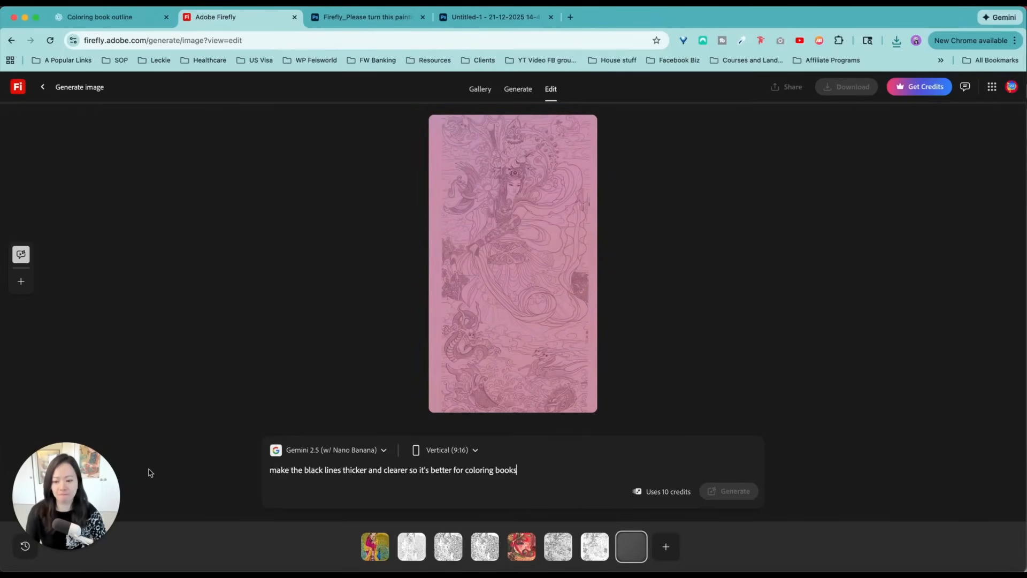
Compare the thicker-line outline with the earlier Gemini 2.5 and Gemini 3 outlines in the generation history
left_click(521, 91)
scroll(536, 396, "down", 3)
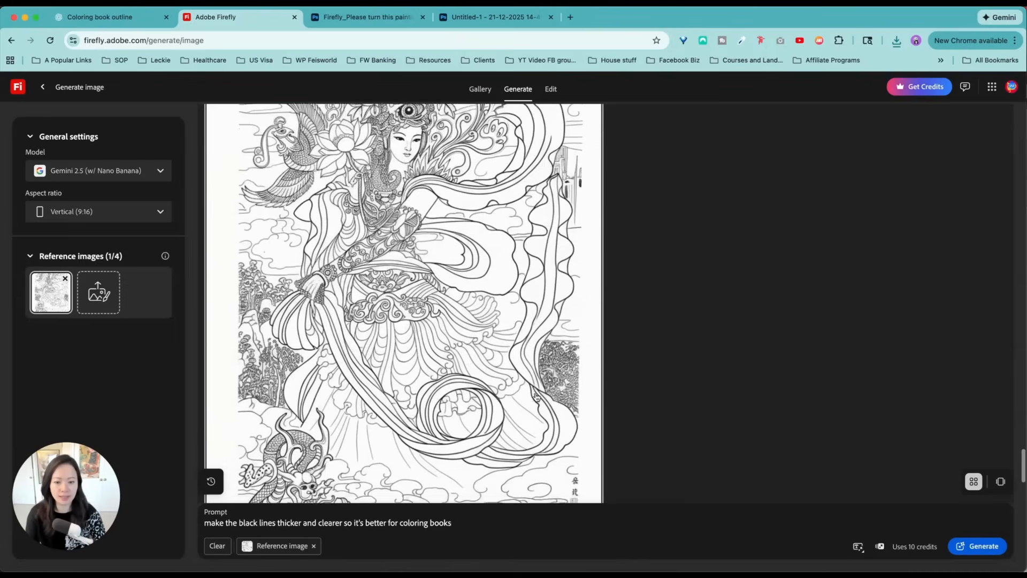
scroll(537, 396, "down", 10)
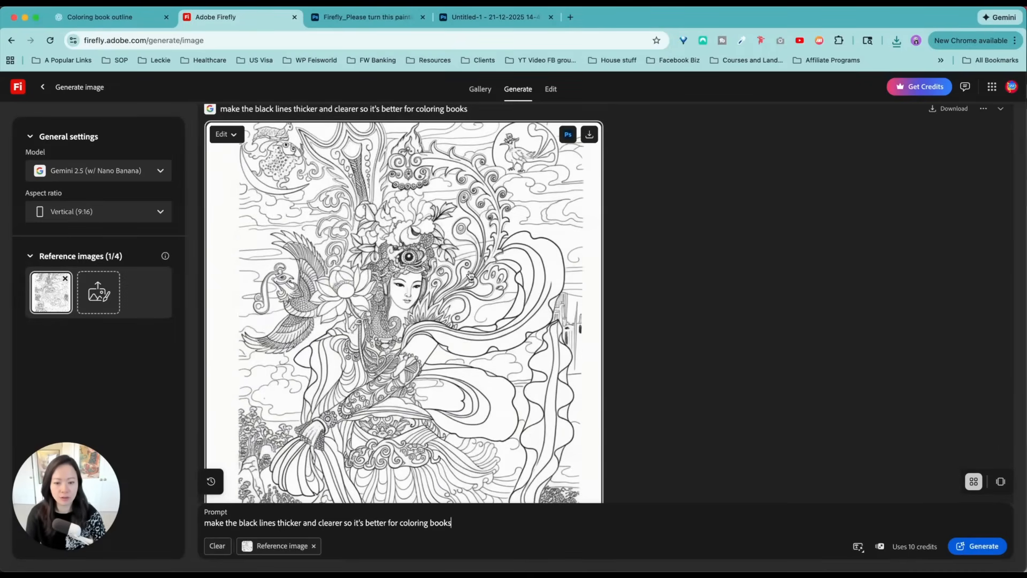
scroll(470, 300, "up", 10)
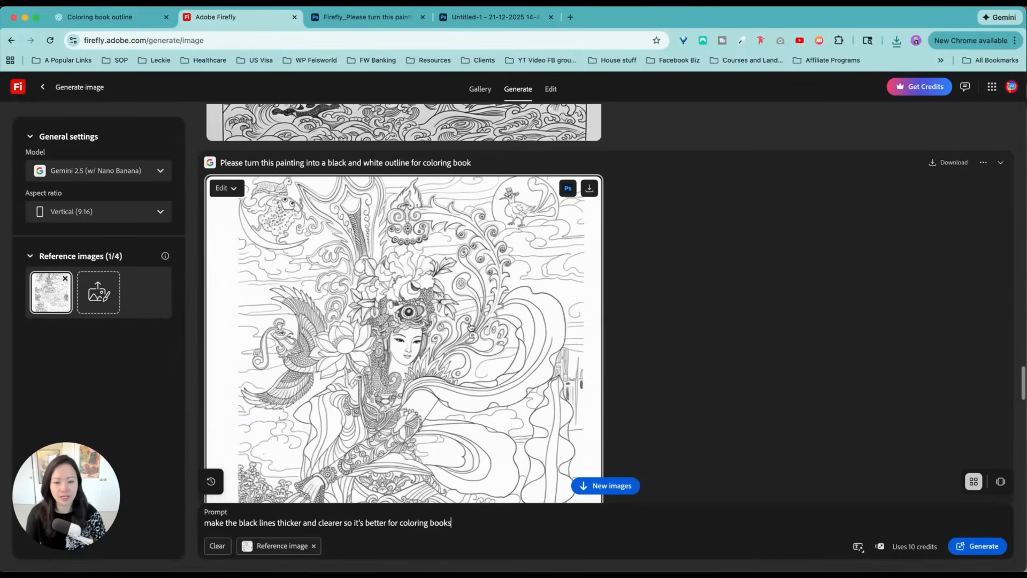
scroll(442, 344, "up", 5)
scroll(450, 338, "down", 15)
scroll(449, 338, "up", 2)
scroll(449, 339, "down", 8)
scroll(449, 339, "up", 9)
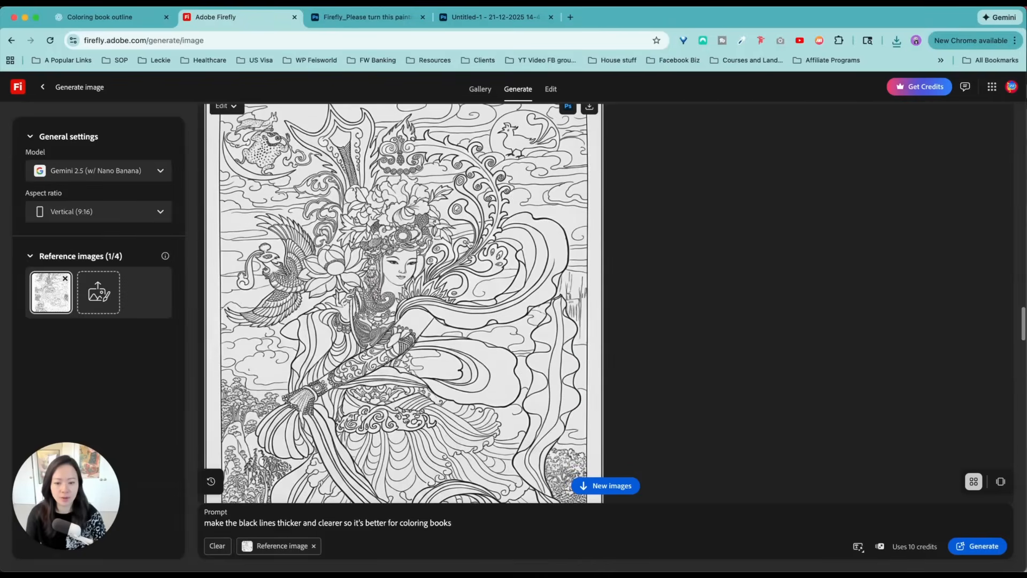
Prompt Gemini 3 to fix the outline's flattened, truncated proportion without truncating details, simply cropping if needed or putting blank bars on the side
left_click(551, 89)
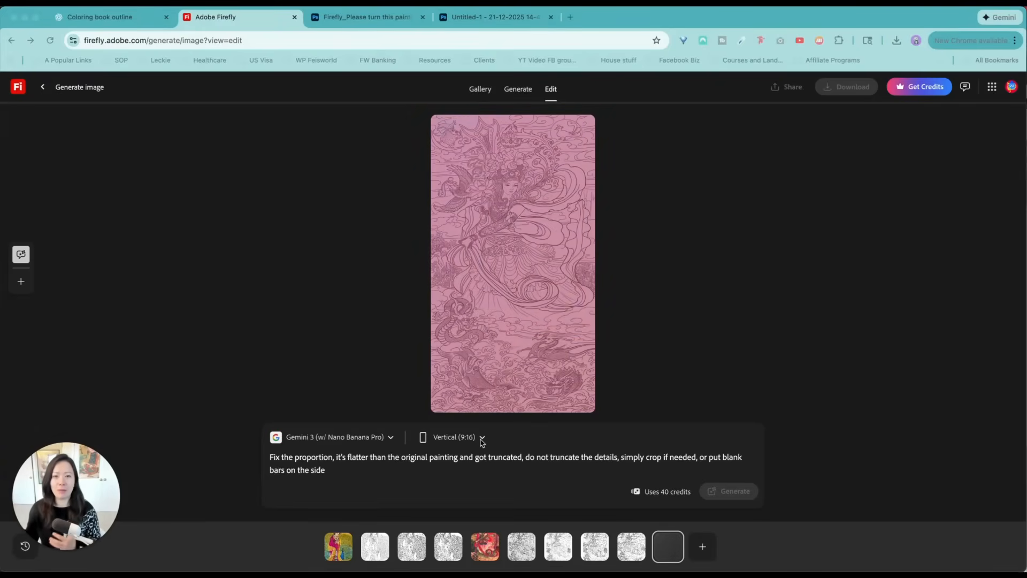
left_click_drag(581, 442, 691, 452)
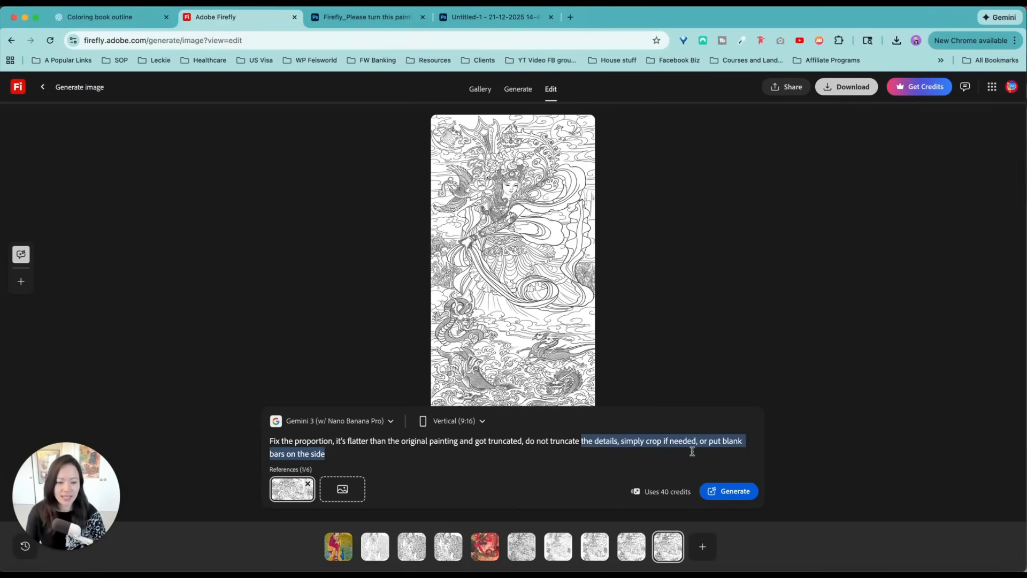
left_click(692, 452)
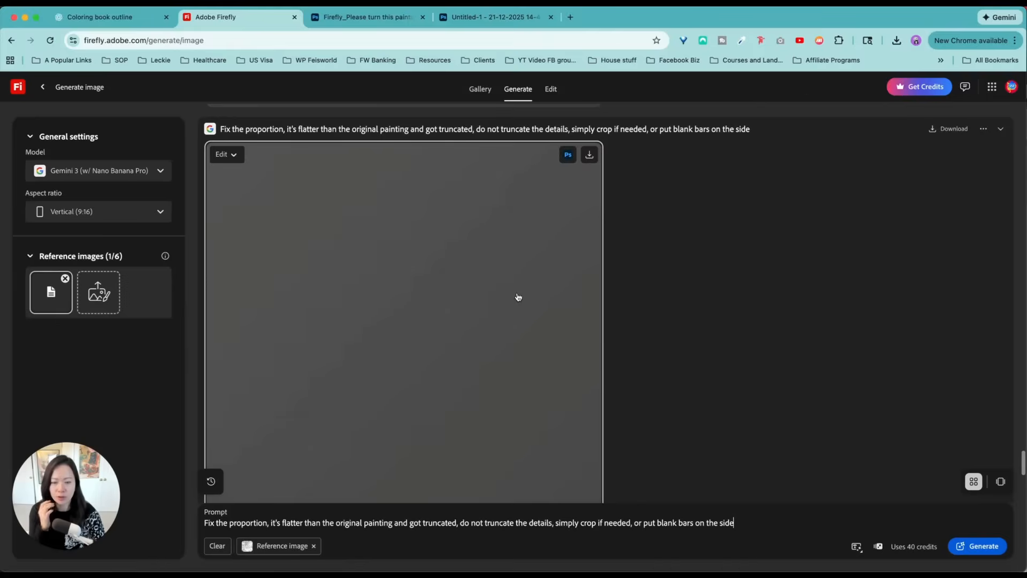
Review the earlier outlines in the generation history, comparing their proportions and how completely they show the painting
scroll(516, 298, "up", 15)
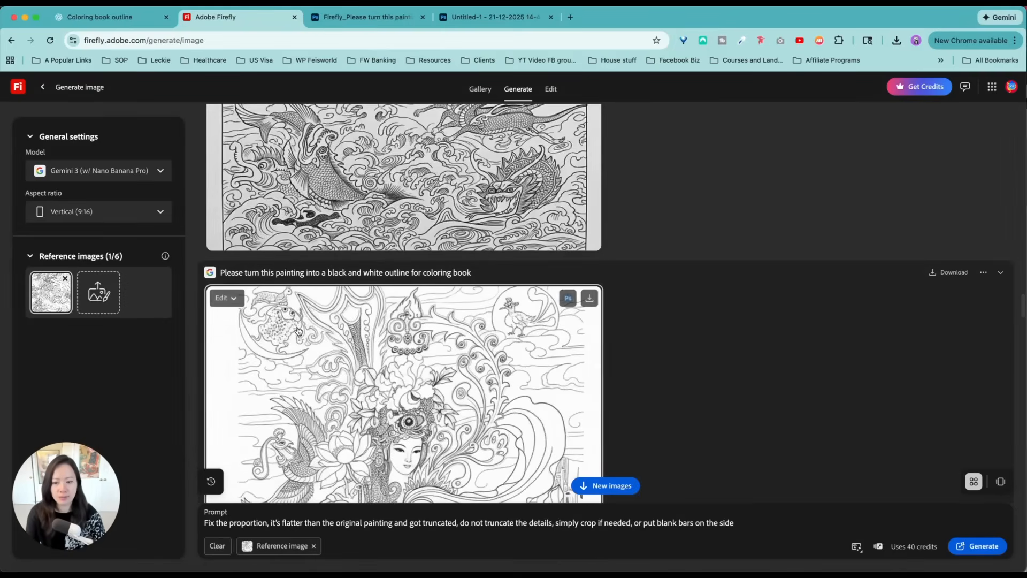
scroll(274, 290, "down", 3)
scroll(583, 236, "down", 10)
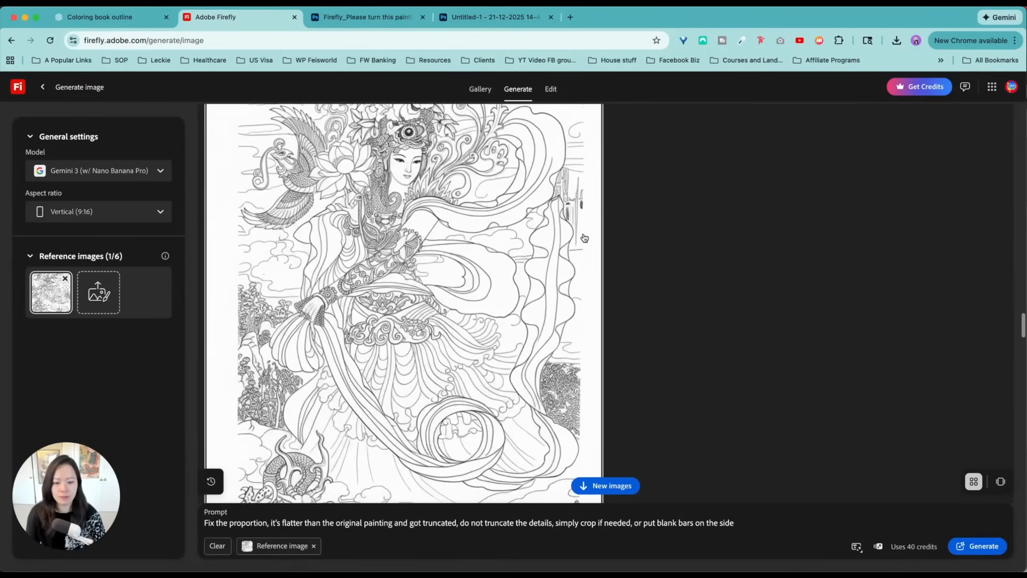
scroll(551, 267, "up", 5)
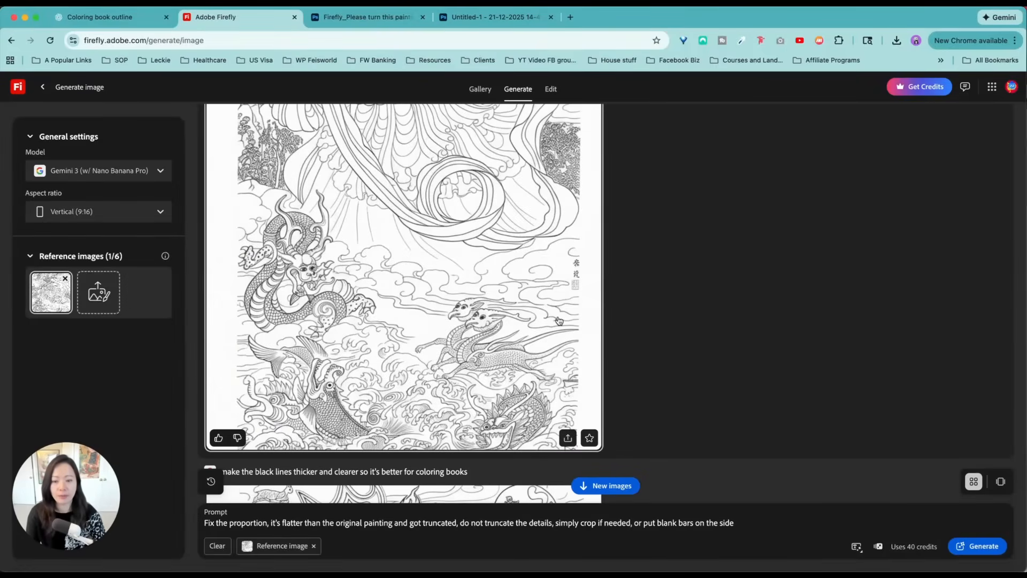
scroll(559, 321, "up", 5)
scroll(559, 321, "up", 1)
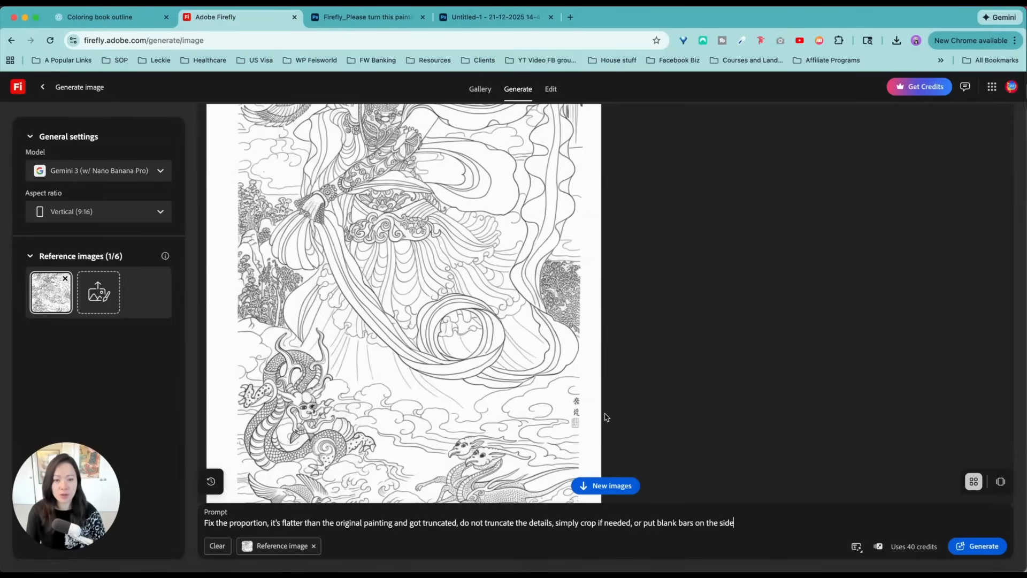
scroll(604, 415, "up", 5)
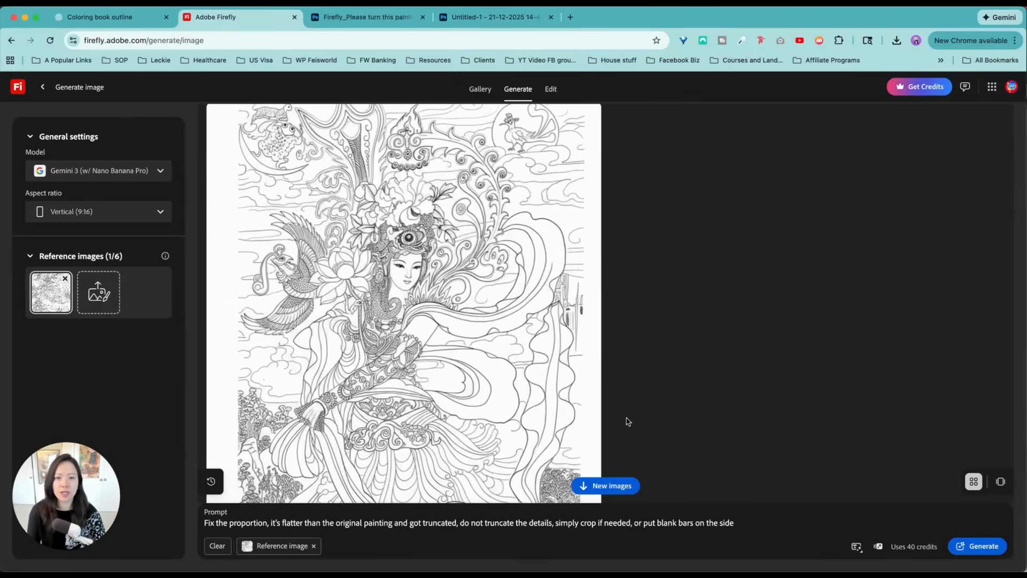